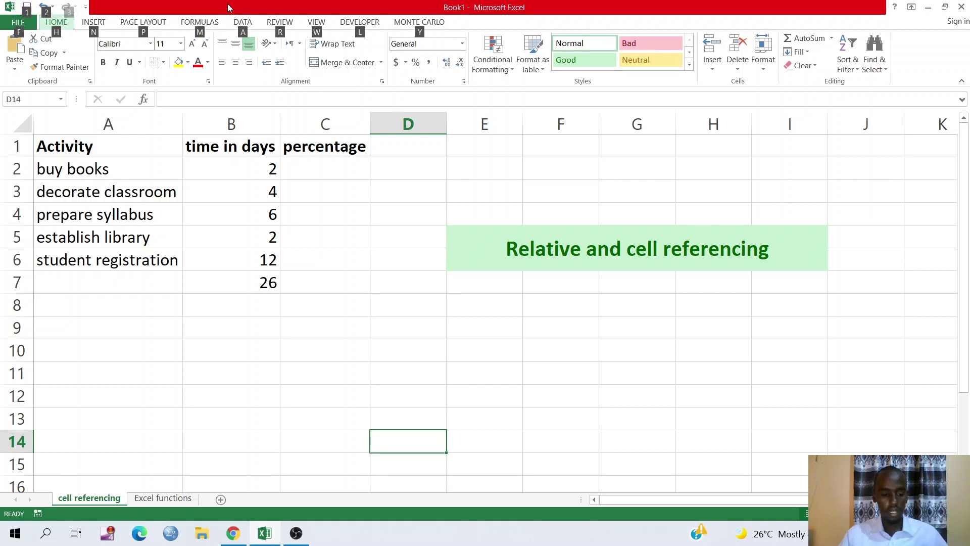
Insert 'absolute' before 'cell' so the title reads 'Relative and absolute cell referencing'
{"action": "left_click", "coordinate": [359, 289]}
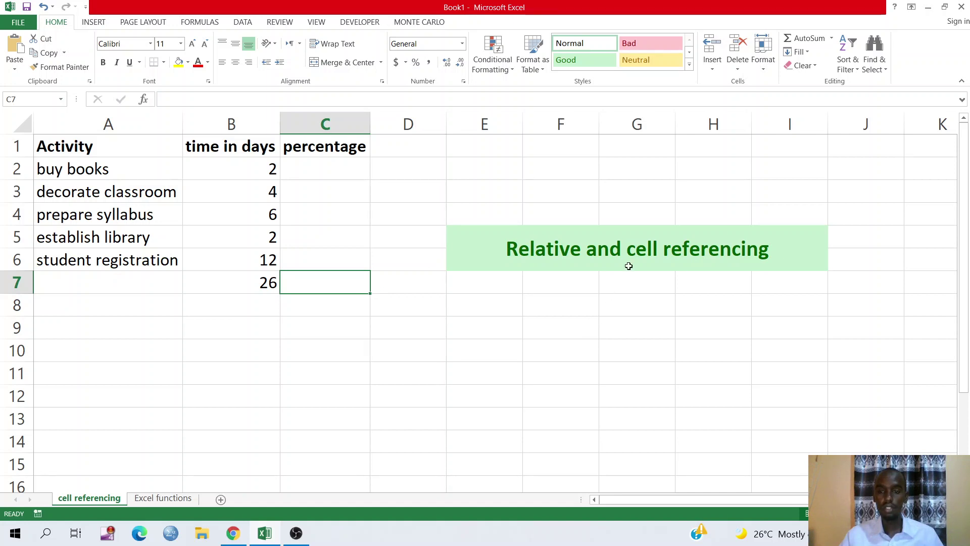
{"action": "left_click", "coordinate": [630, 256]}
{"action": "double_click", "coordinate": [628, 252]}
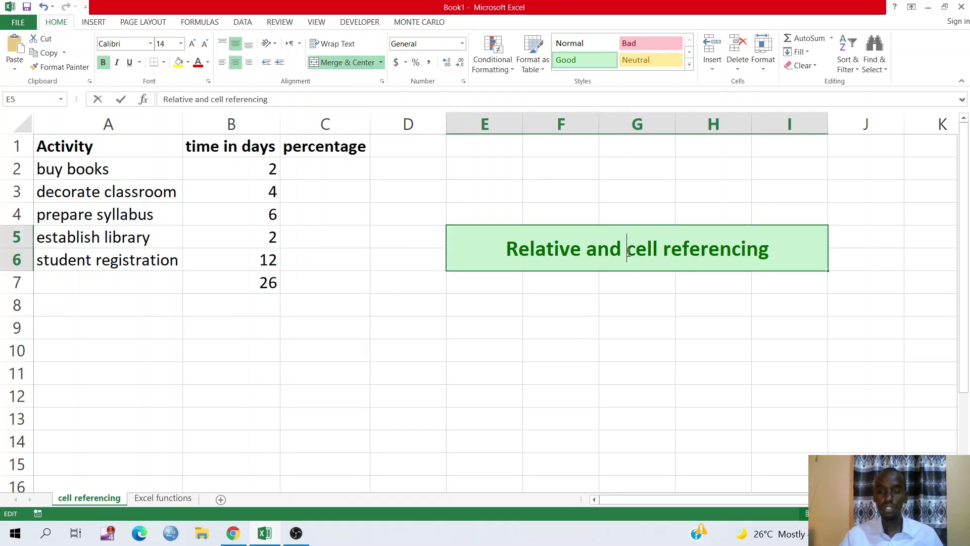
{"action": "type", "text": "abso"}
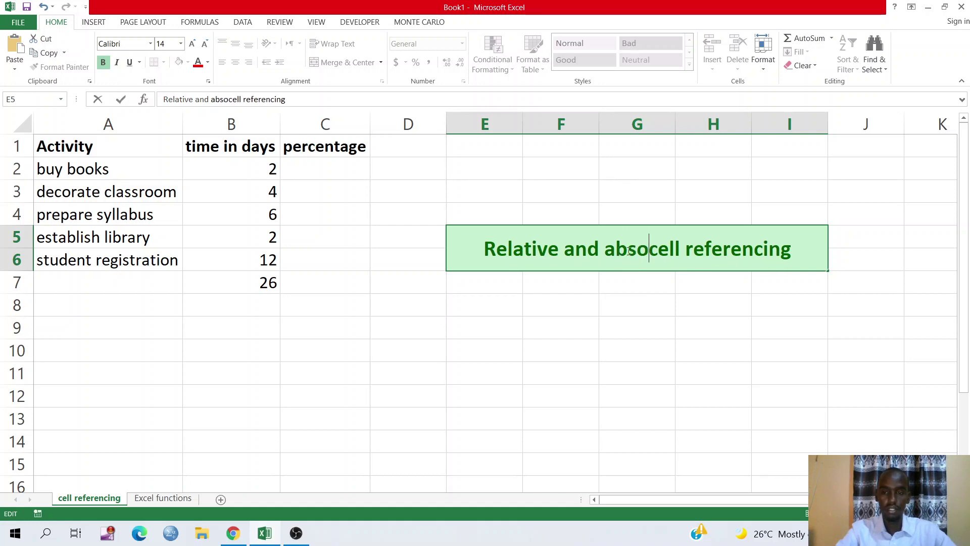
{"action": "type", "text": "lute"}
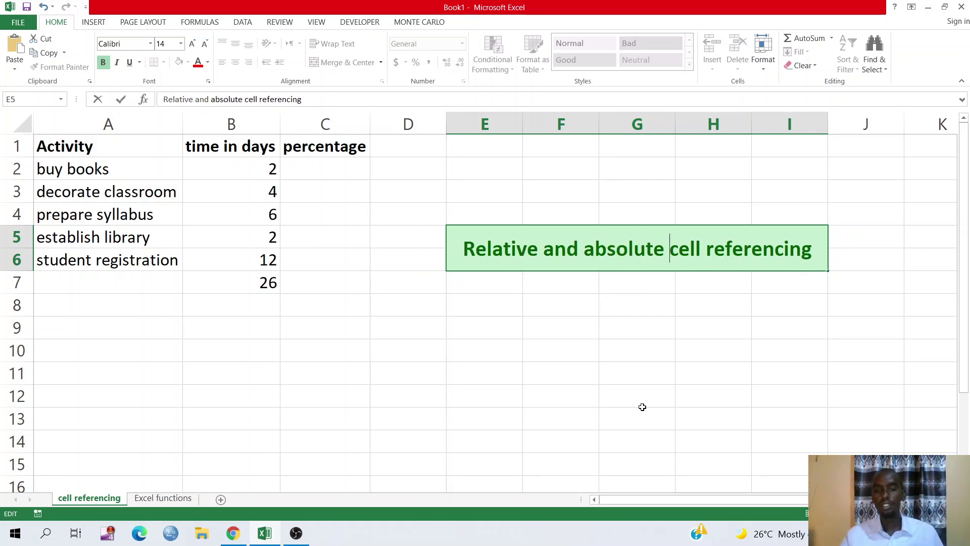
{"action": "left_click", "coordinate": [645, 419]}
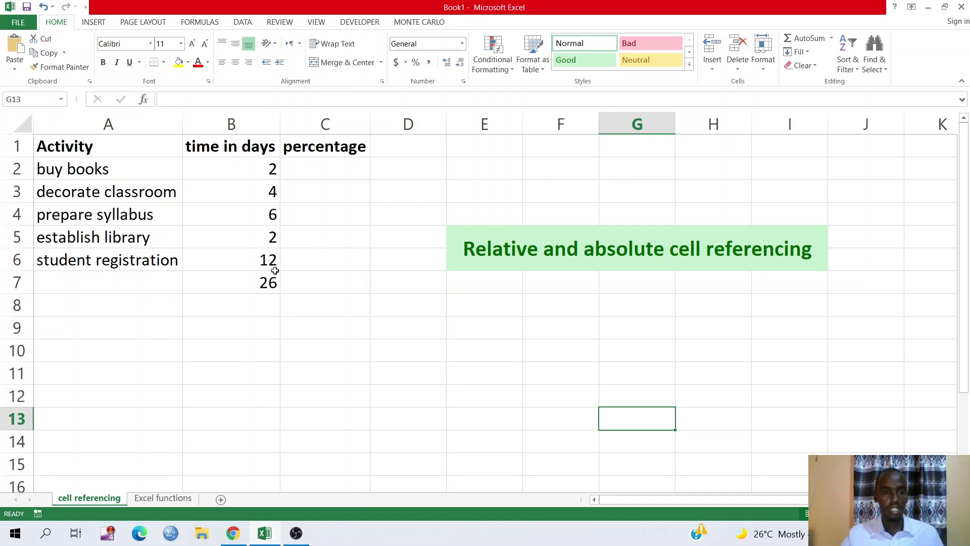
Delete the 26-day total from cell B7 and reselect the empty cell
{"action": "left_click", "coordinate": [261, 277]}
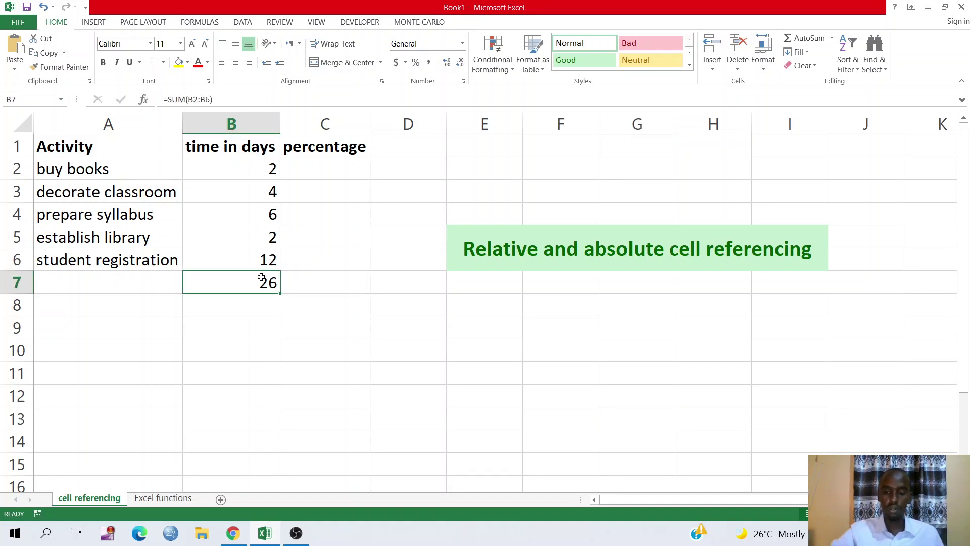
{"action": "key", "text": "Delete"}
{"action": "left_click", "coordinate": [262, 348]}
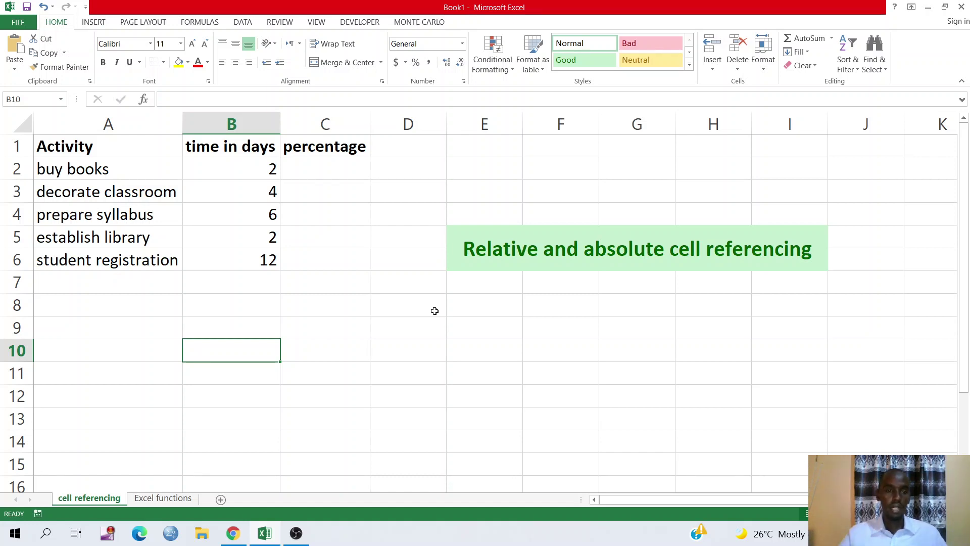
{"action": "left_click", "coordinate": [251, 286]}
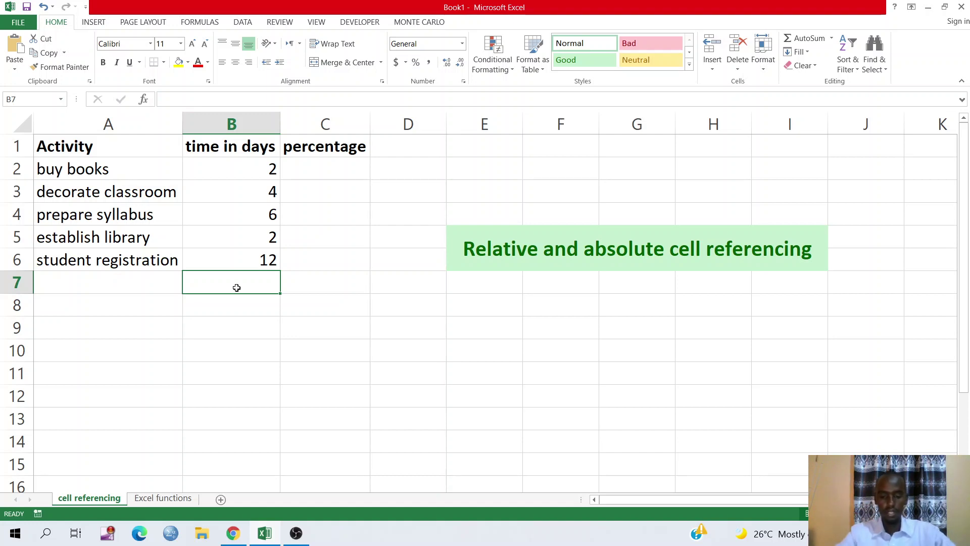
Enter =SUM(B2:B6) in B7 so the durations total 26 again
{"action": "type", "text": "="}
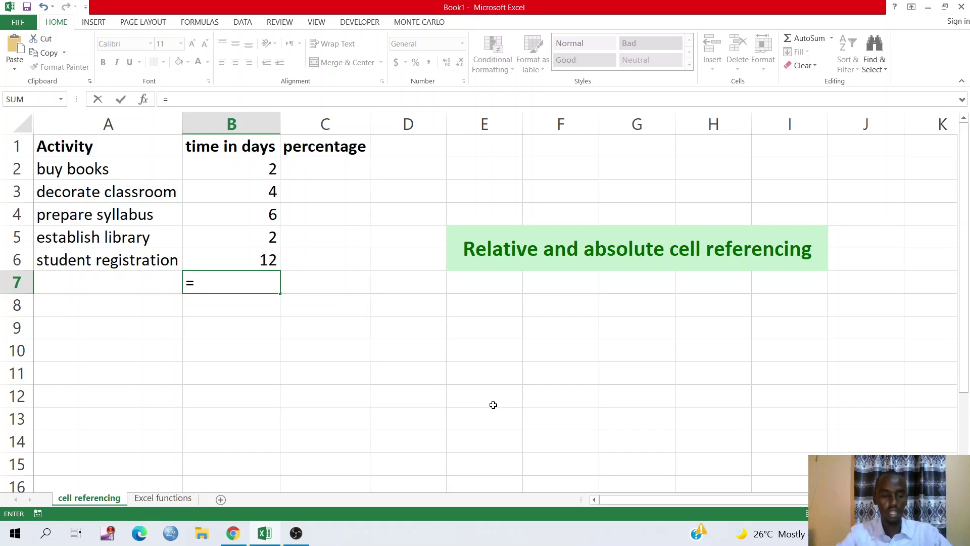
{"action": "type", "text": "sum"}
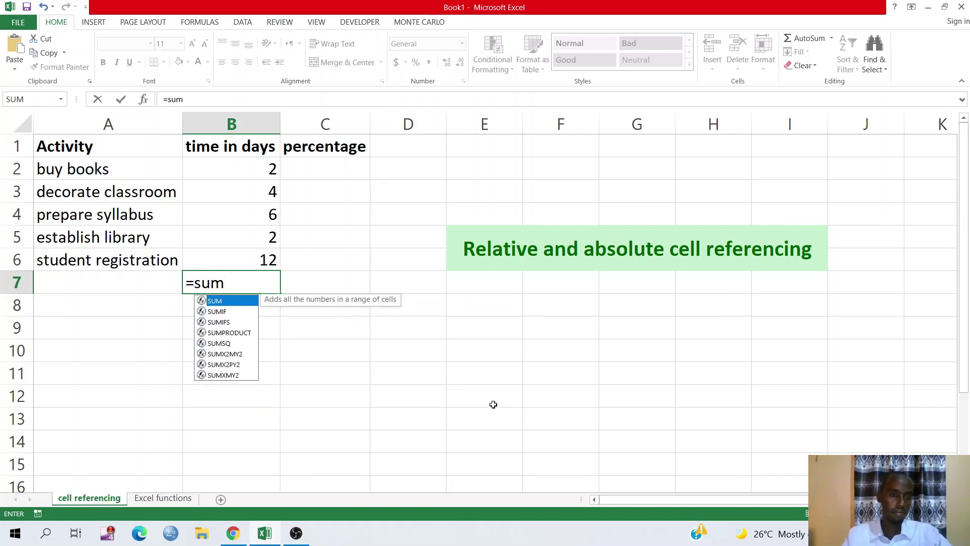
{"action": "double_click", "coordinate": [212, 302]}
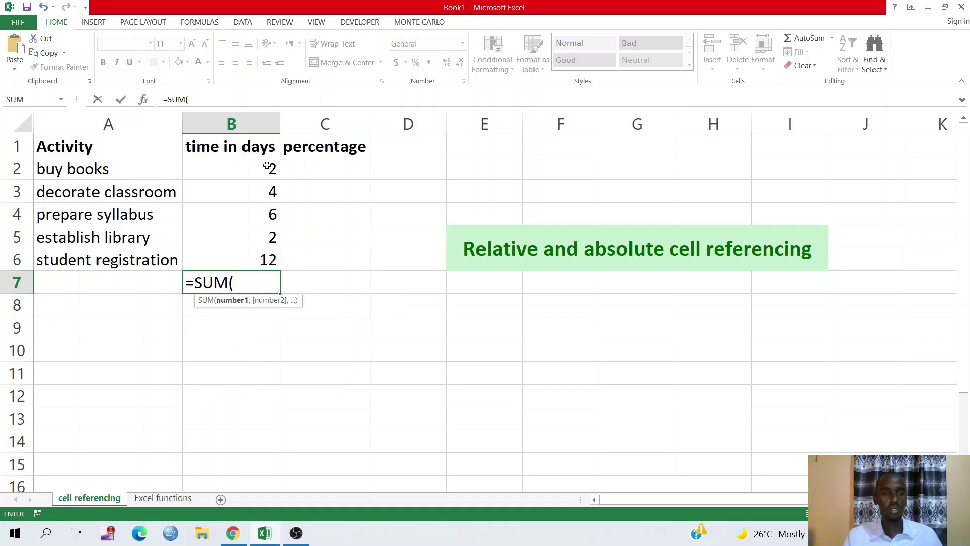
{"action": "left_click_drag", "start_coordinate": [266, 165], "coordinate": [265, 259]}
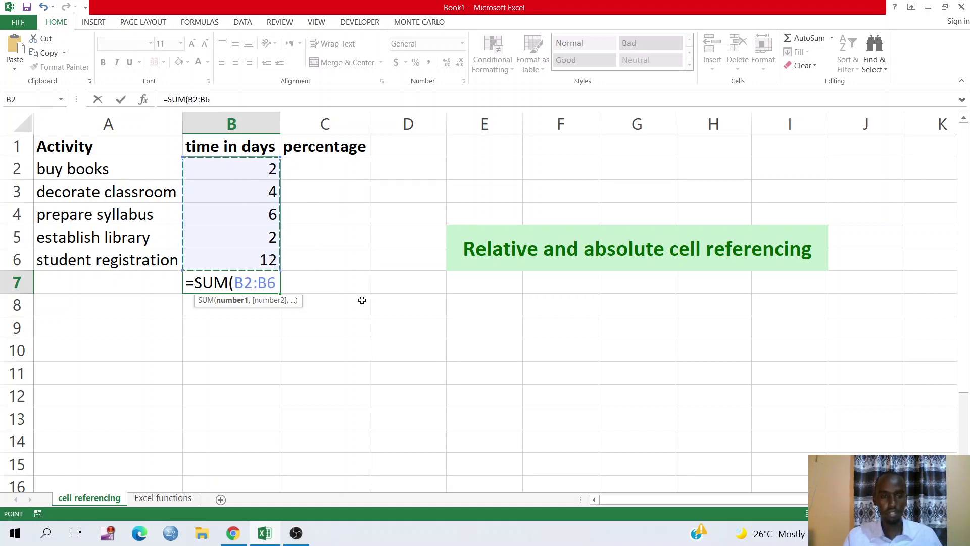
{"action": "key", "text": "Return"}
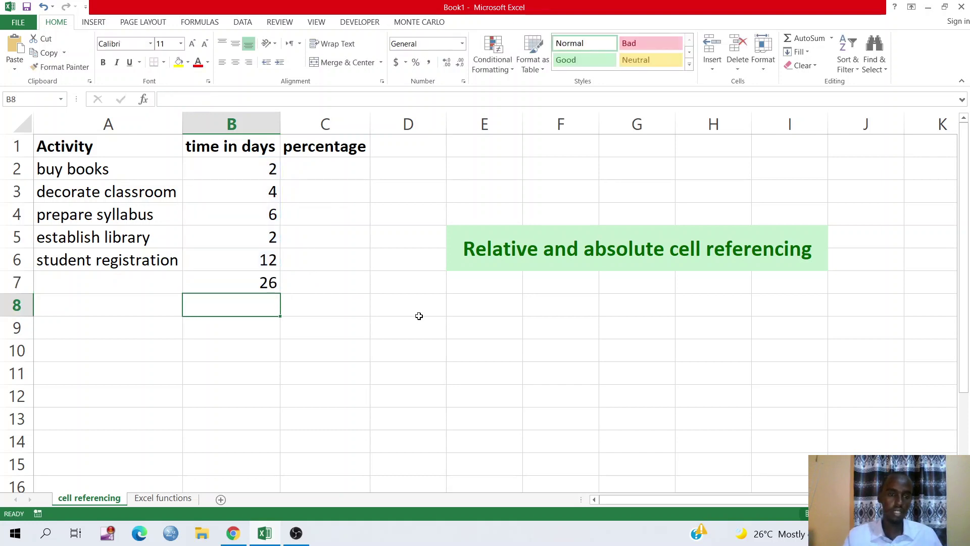
{"action": "left_click", "coordinate": [259, 282]}
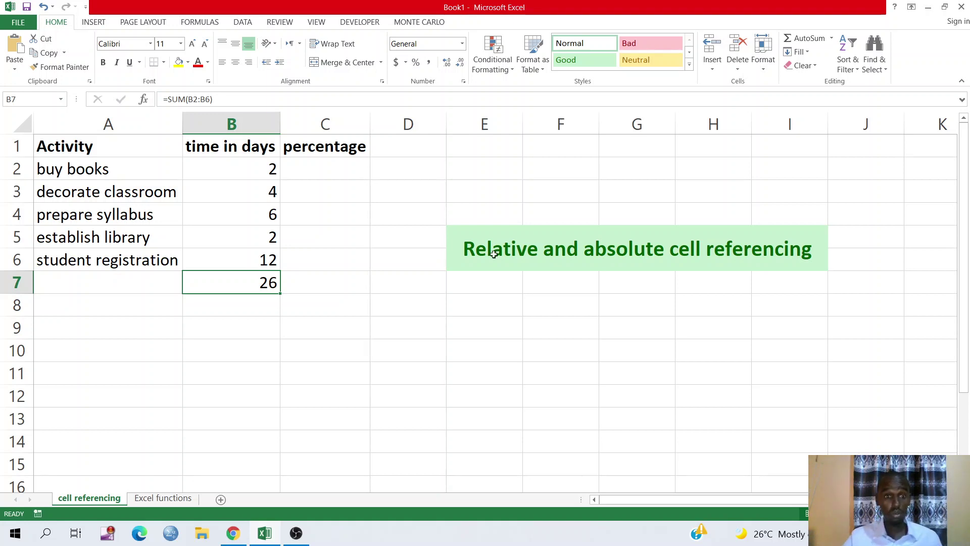
Insert a new column C before percentage and give it the heading 'cost'
{"action": "left_click", "coordinate": [319, 124]}
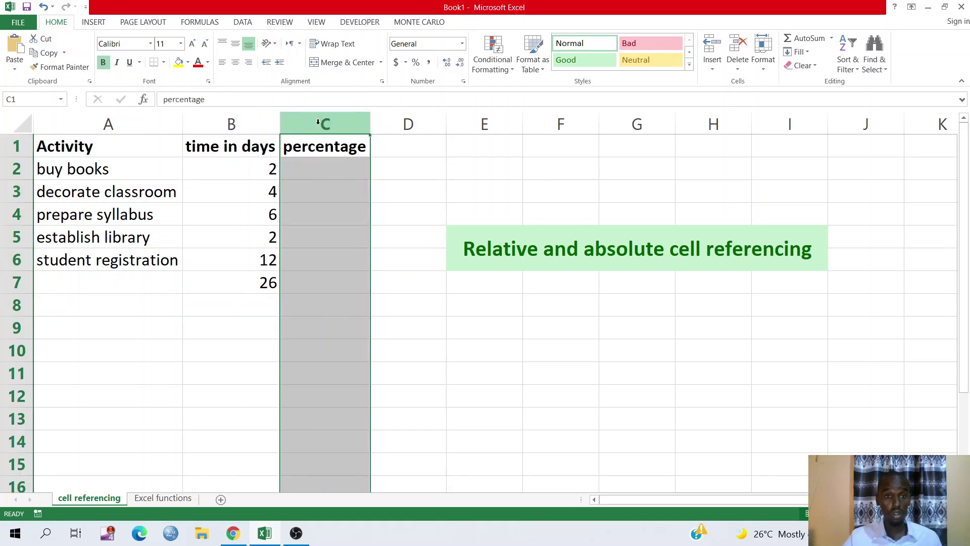
{"action": "right_click", "coordinate": [319, 124]}
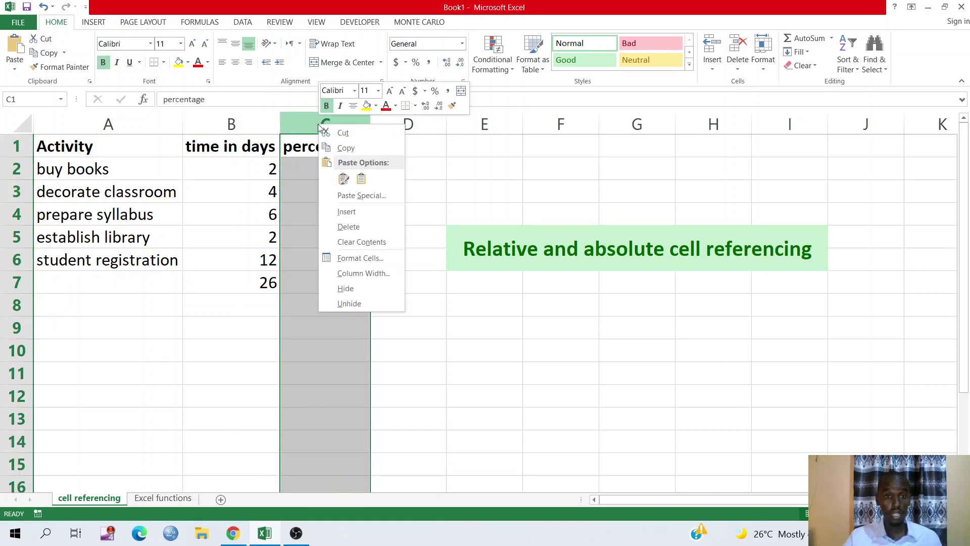
{"action": "left_click", "coordinate": [343, 212]}
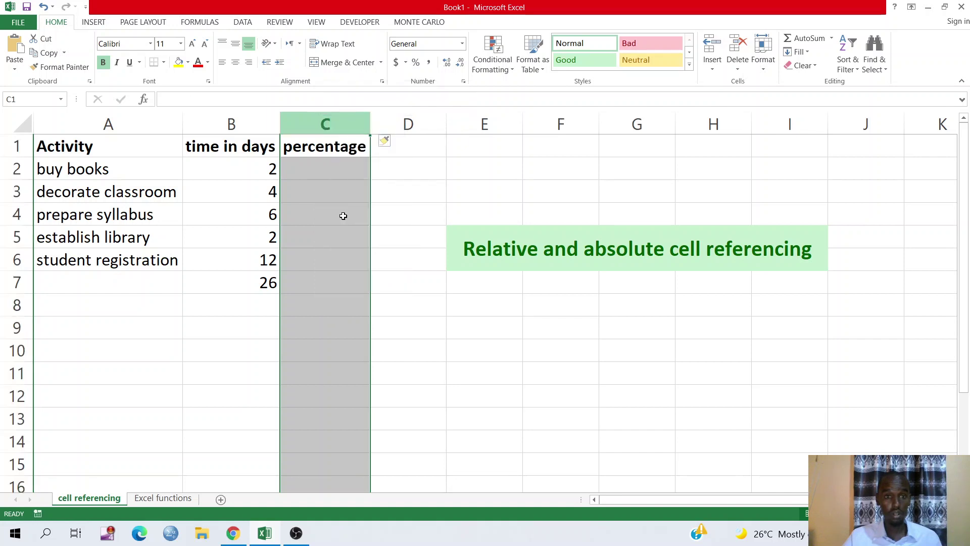
{"action": "left_click", "coordinate": [335, 147]}
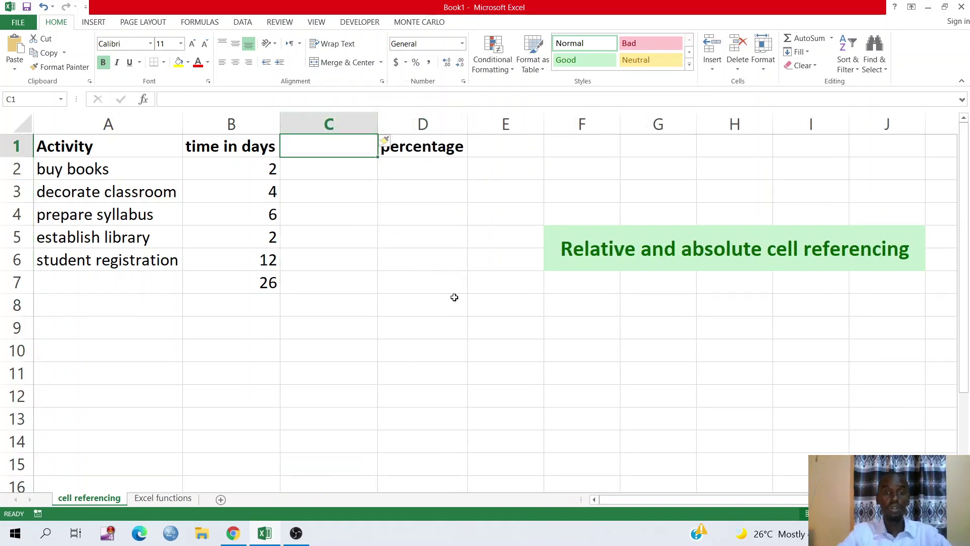
{"action": "type", "text": "cost"}
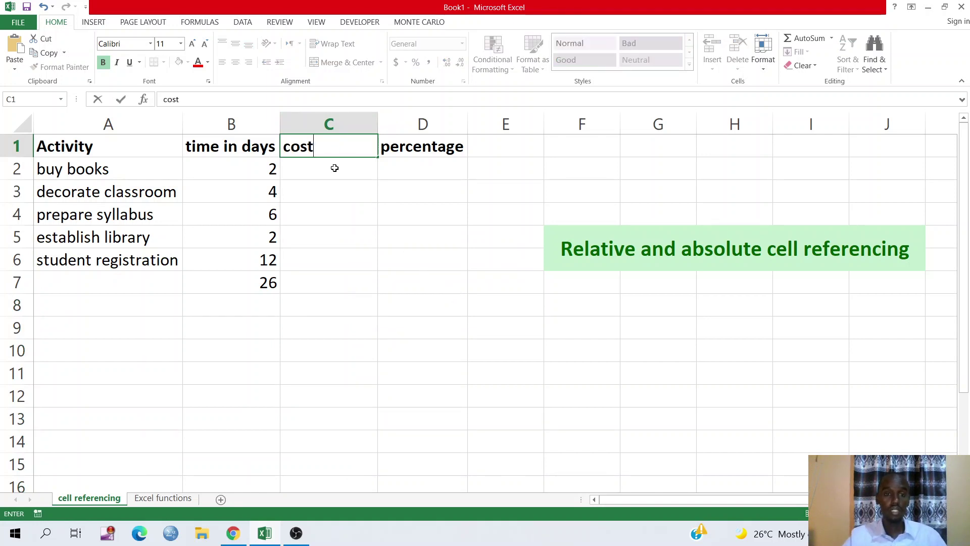
{"action": "key", "text": "Return"}
Enter costs 100, 230, 120 and 45 for the first four activities
{"action": "type", "text": "1"}
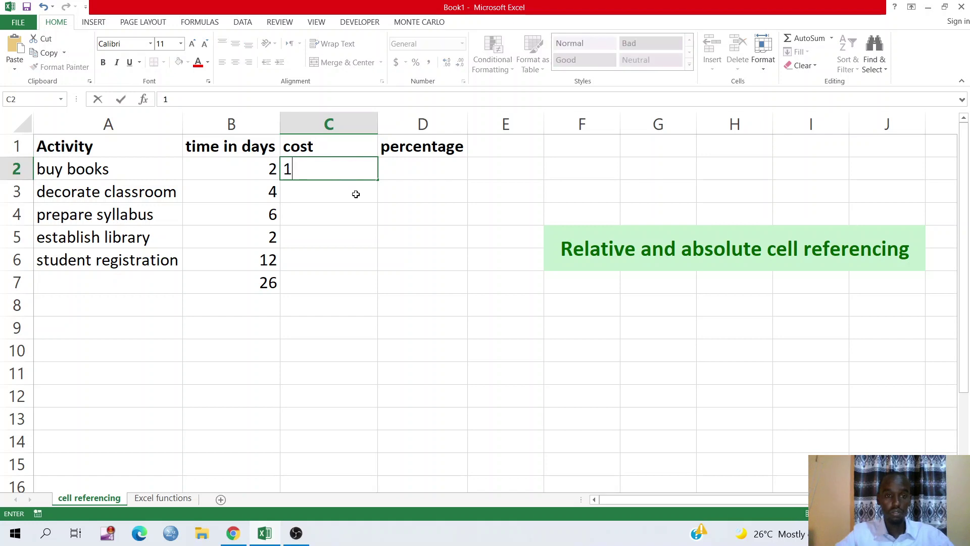
{"action": "type", "text": "00"}
{"action": "key", "text": "Return"}
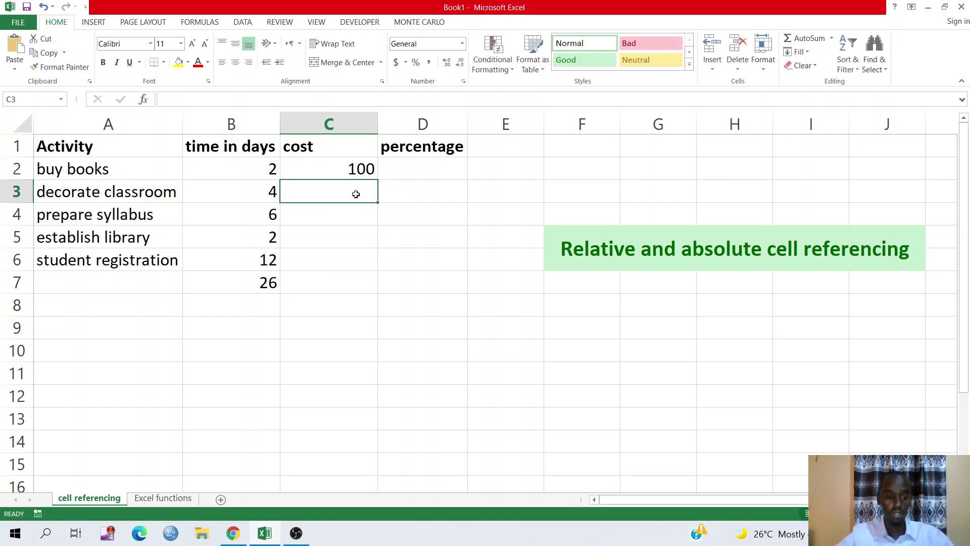
{"action": "type", "text": "230"}
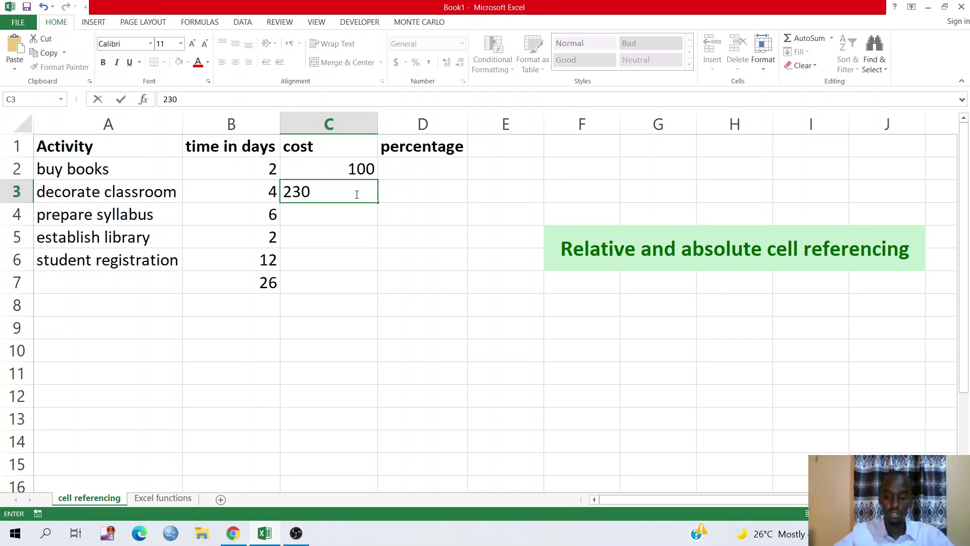
{"action": "key", "text": "Return"}
{"action": "type", "text": "120"}
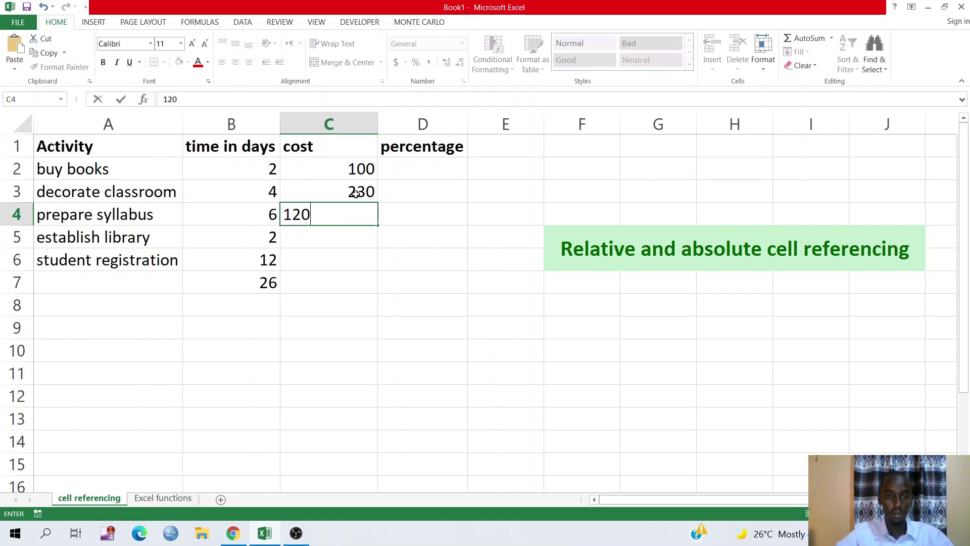
{"action": "key", "text": "Return"}
{"action": "type", "text": "45"}
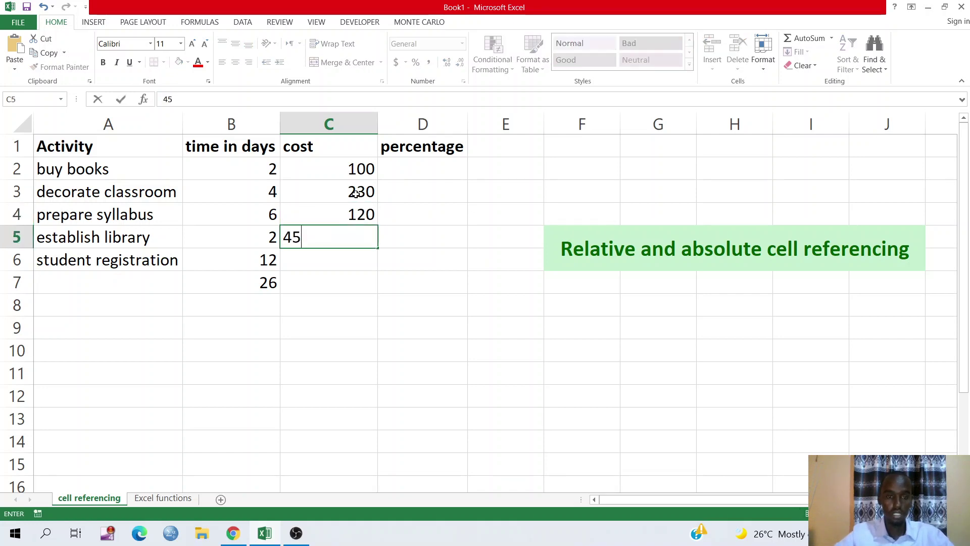
{"action": "key", "text": "Return"}
Enter 65 as the student registration cost and check the column sums
{"action": "type", "text": "65"}
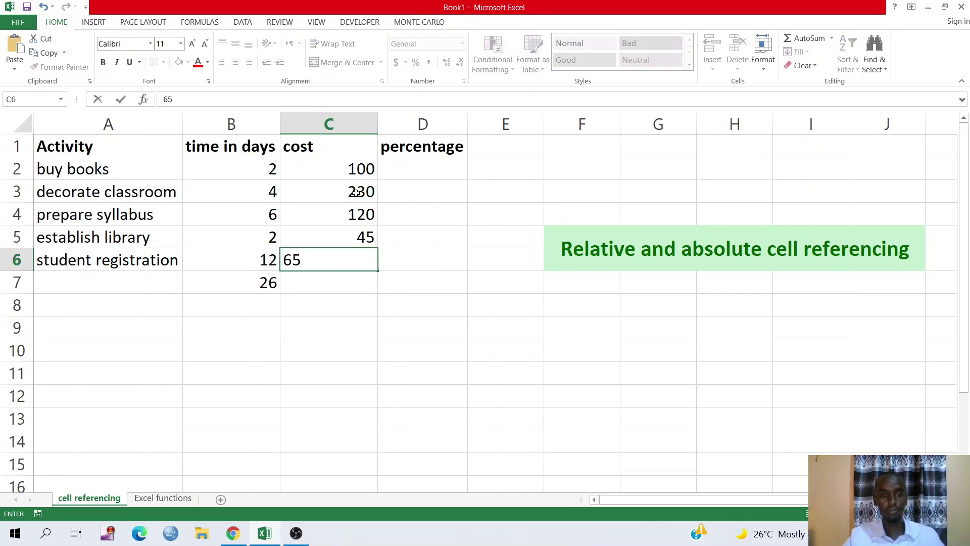
{"action": "left_click", "coordinate": [379, 373]}
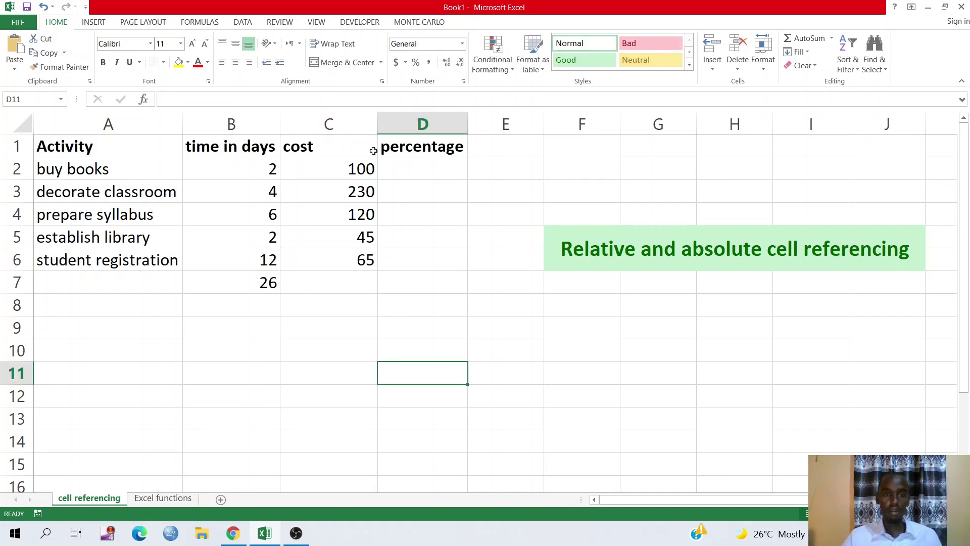
{"action": "left_click", "coordinate": [329, 125]}
{"action": "left_click", "coordinate": [351, 288]}
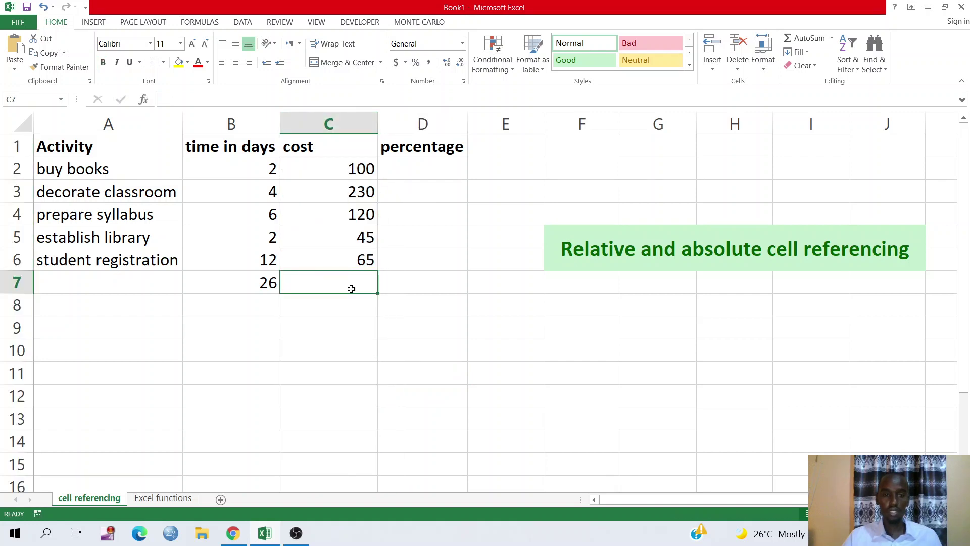
{"action": "left_click", "coordinate": [228, 124]}
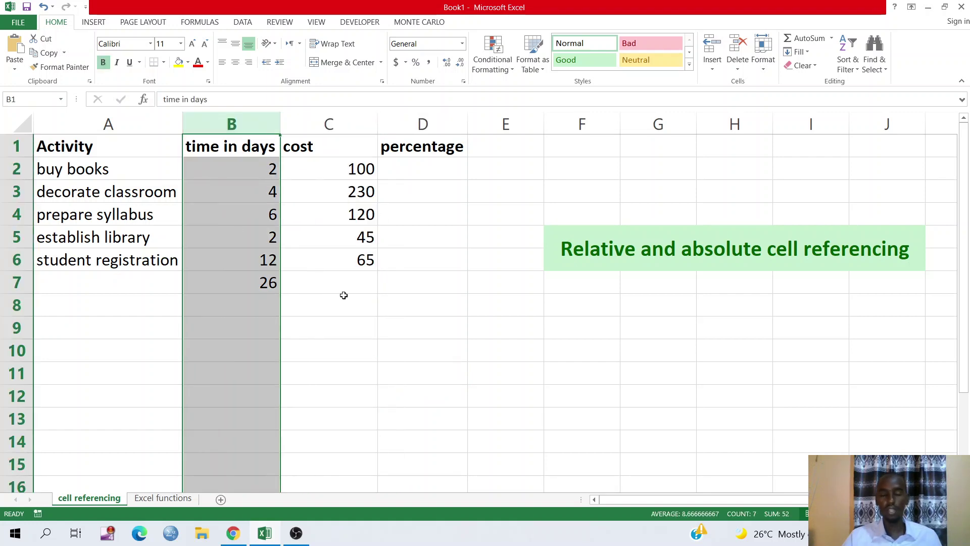
{"action": "left_click", "coordinate": [402, 313]}
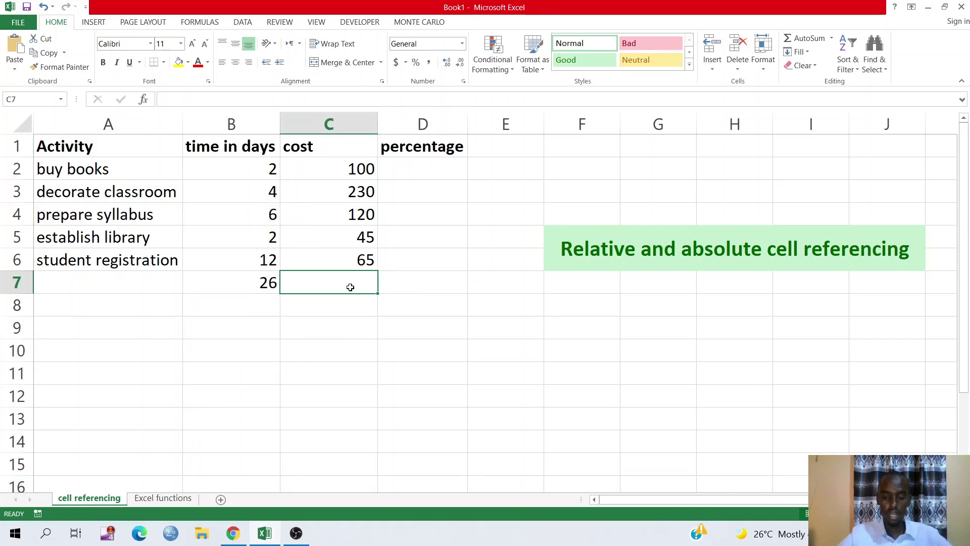
Enter =SUM(C2:C6) in C7, then delete that total again
{"action": "type", "text": "=sum"}
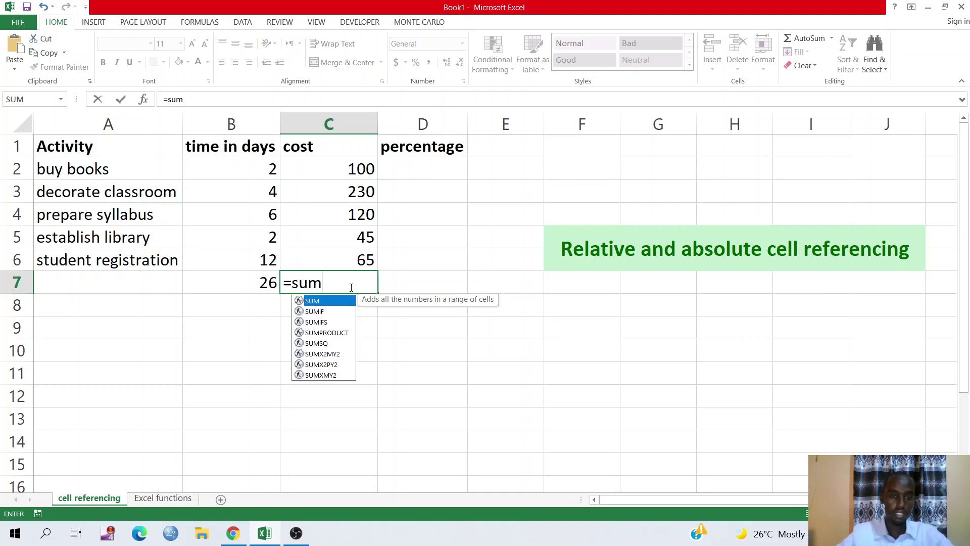
{"action": "key", "text": "Tab"}
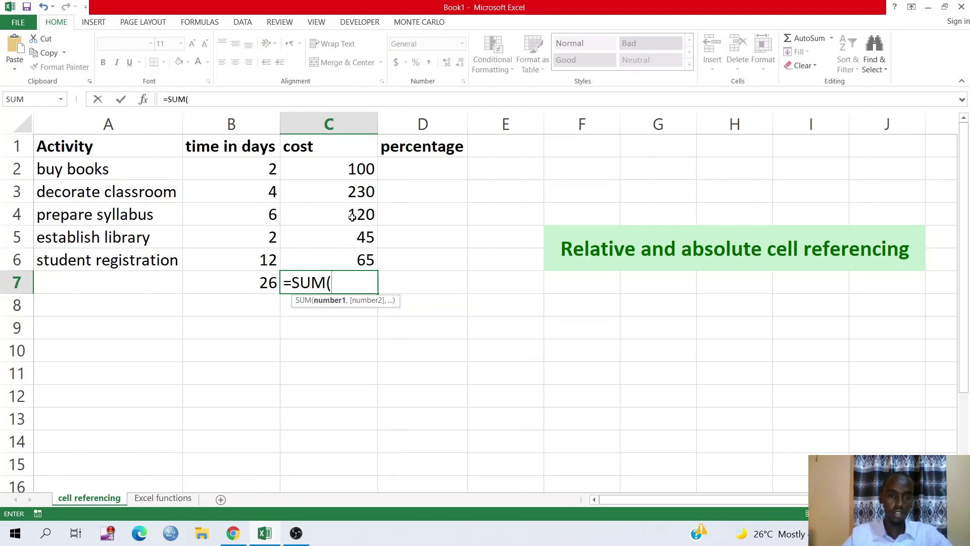
{"action": "left_click_drag", "start_coordinate": [368, 180], "coordinate": [362, 259]}
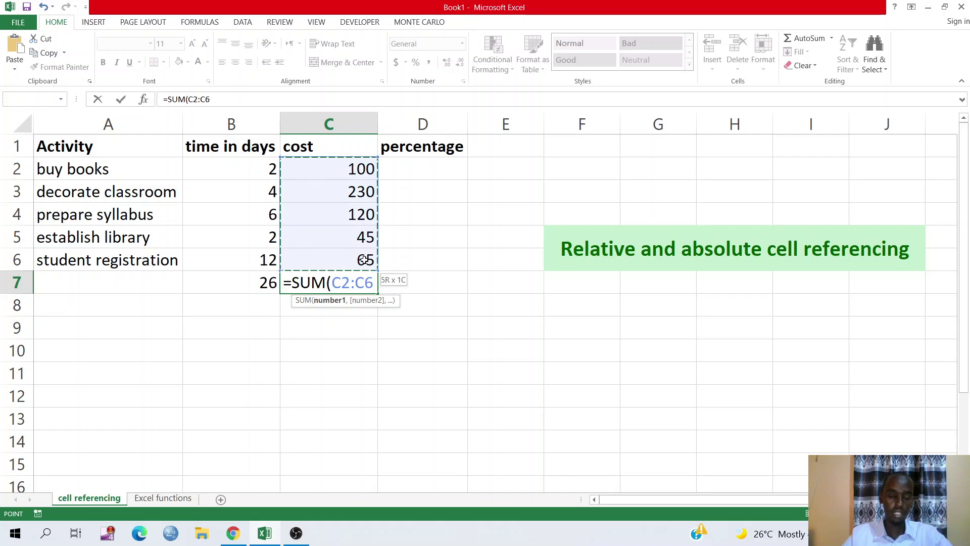
{"action": "key", "text": "Return"}
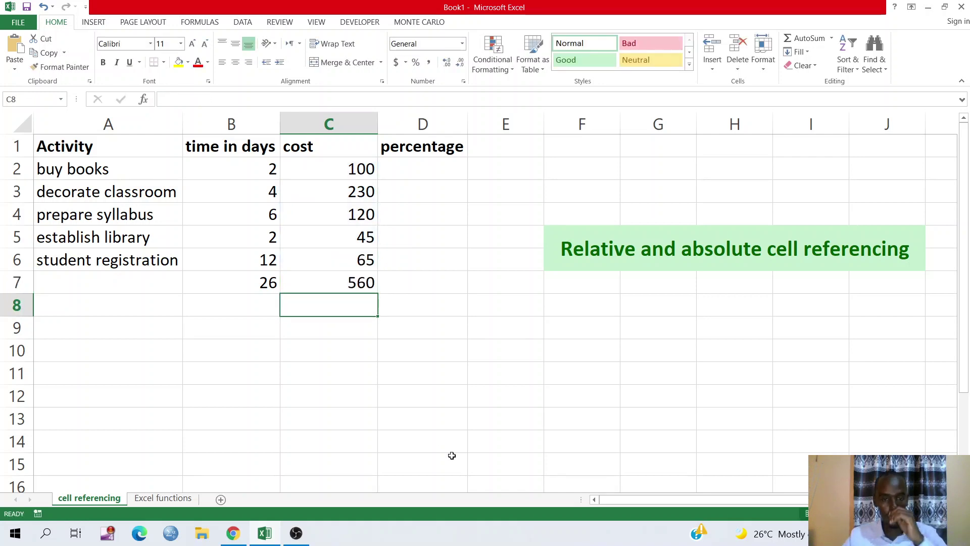
{"action": "left_click", "coordinate": [482, 423]}
{"action": "left_click", "coordinate": [354, 286]}
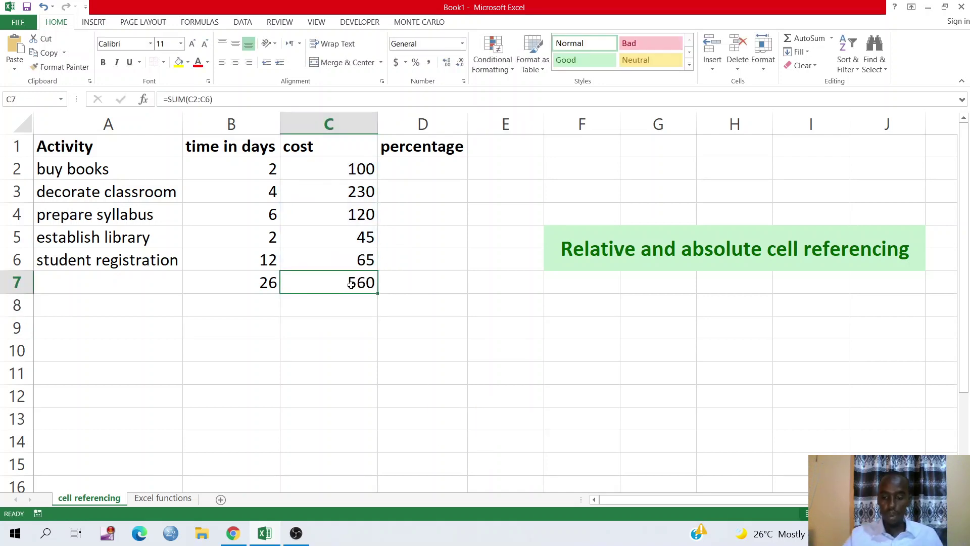
{"action": "key", "text": "Delete"}
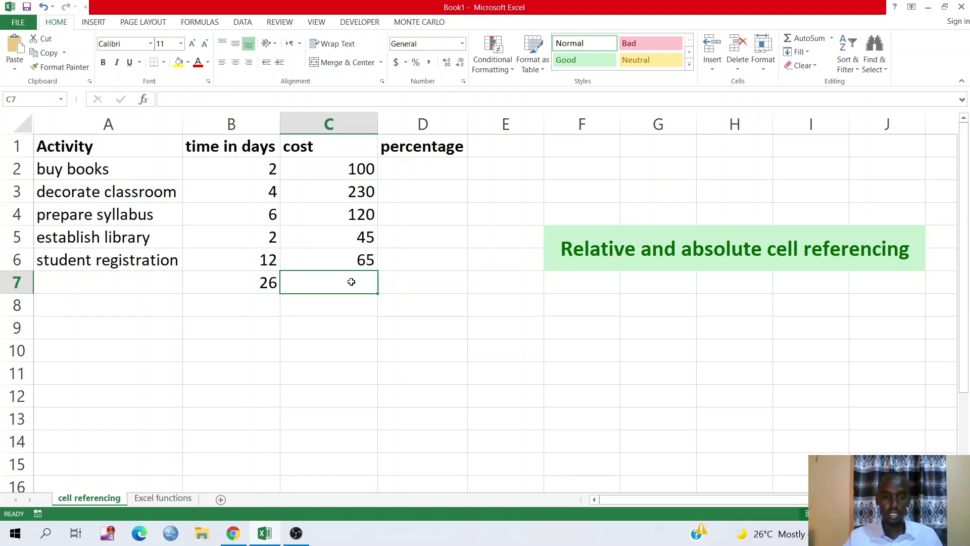
{"action": "left_click", "coordinate": [407, 397]}
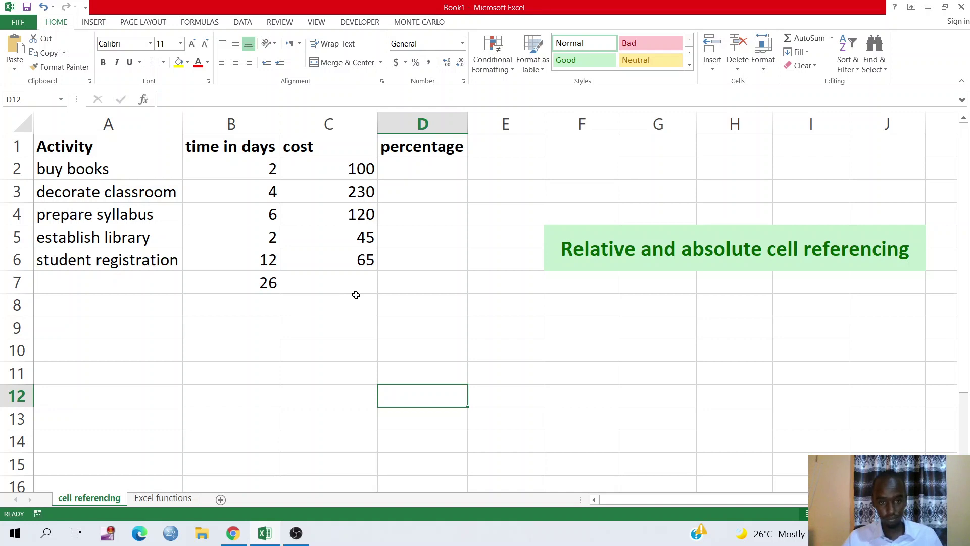
Copy B7's SUM formula across into C7, totalling costs as 560, and compare both formulas
{"action": "left_click", "coordinate": [263, 284]}
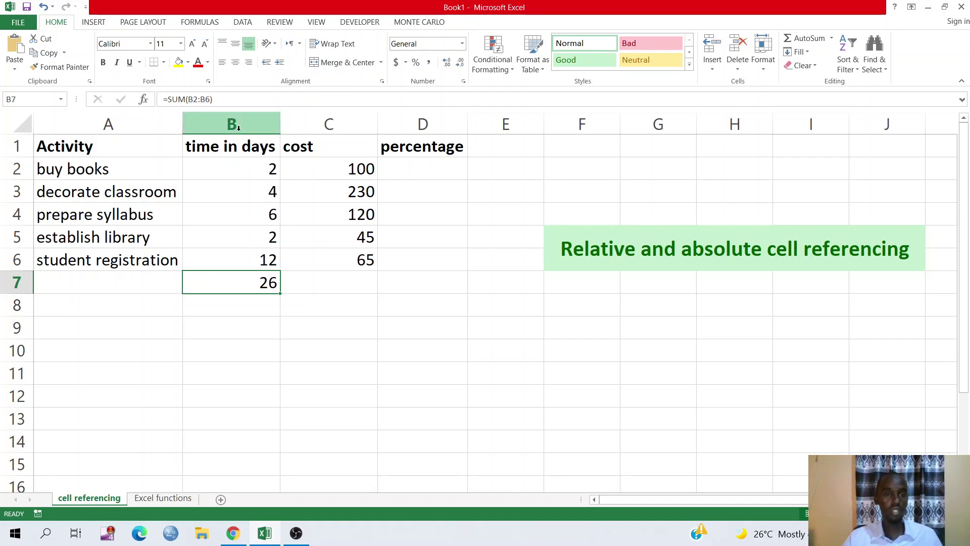
{"action": "left_click", "coordinate": [345, 283]}
{"action": "left_click", "coordinate": [264, 283]}
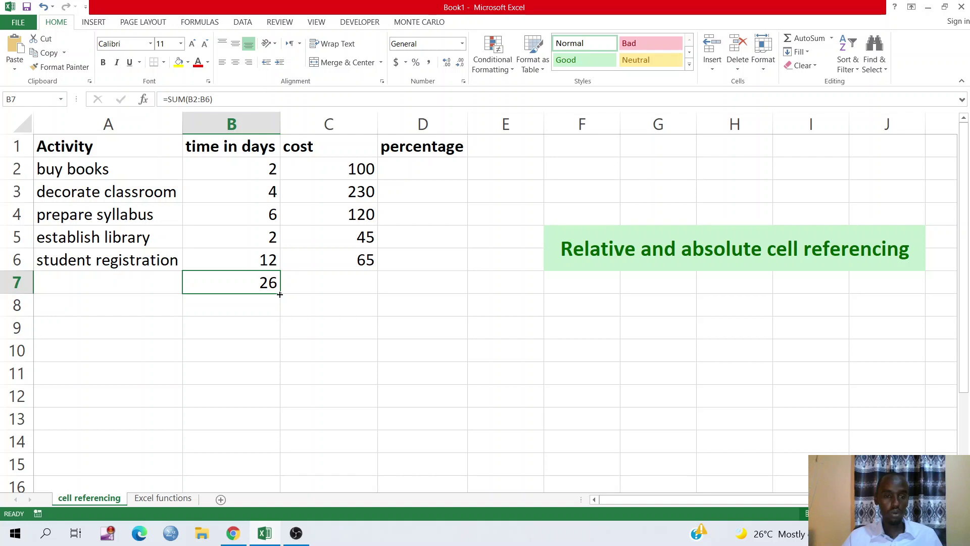
{"action": "left_click_drag", "start_coordinate": [280, 294], "coordinate": [360, 299]}
{"action": "left_click", "coordinate": [461, 331]}
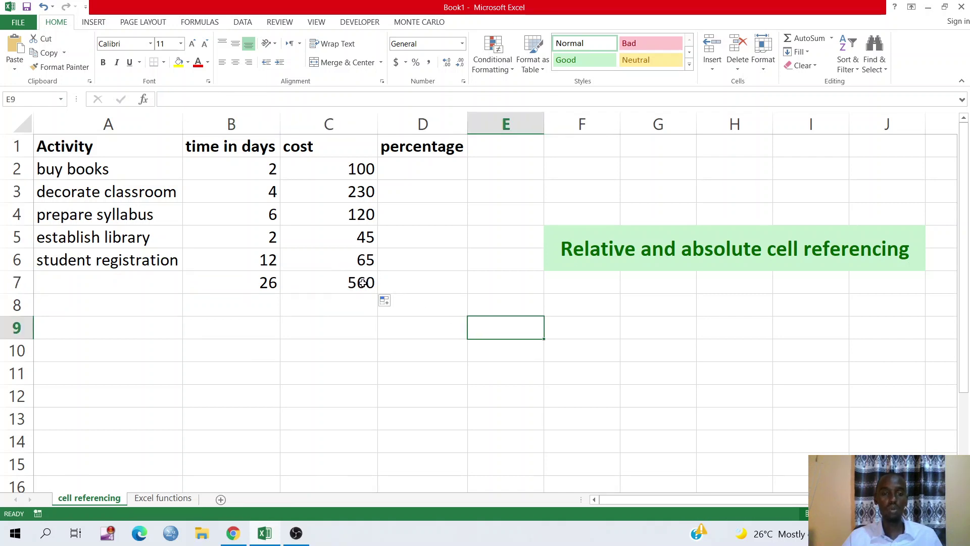
{"action": "left_click", "coordinate": [362, 283]}
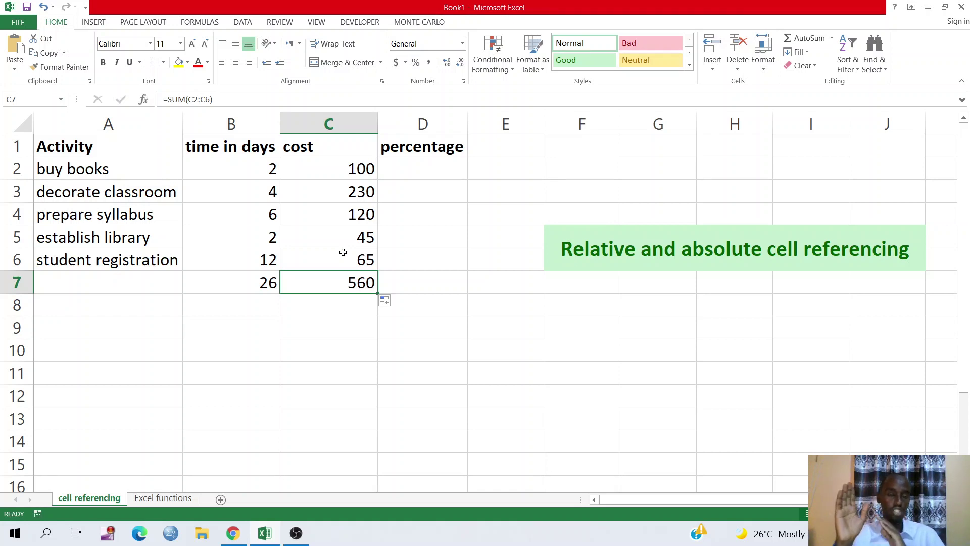
{"action": "left_click", "coordinate": [244, 290]}
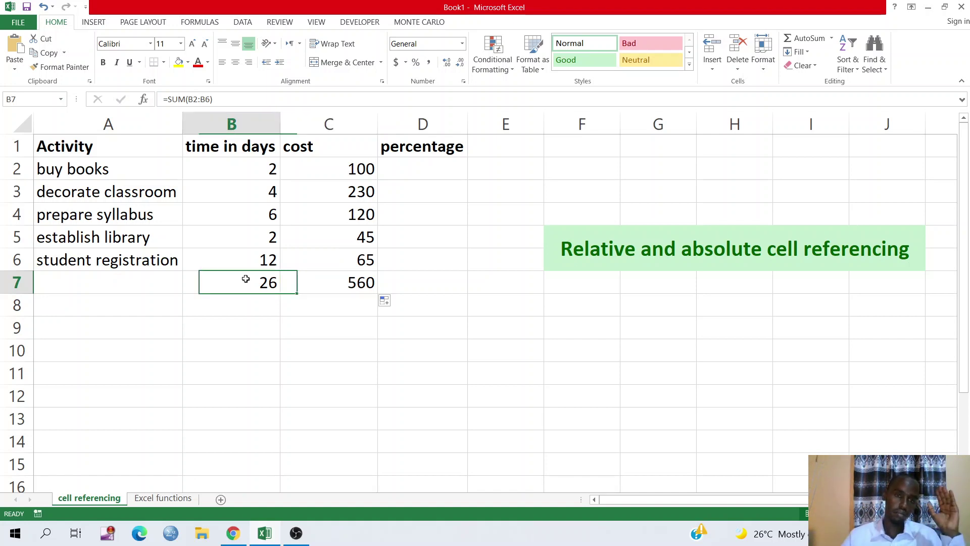
{"action": "left_click", "coordinate": [358, 286]}
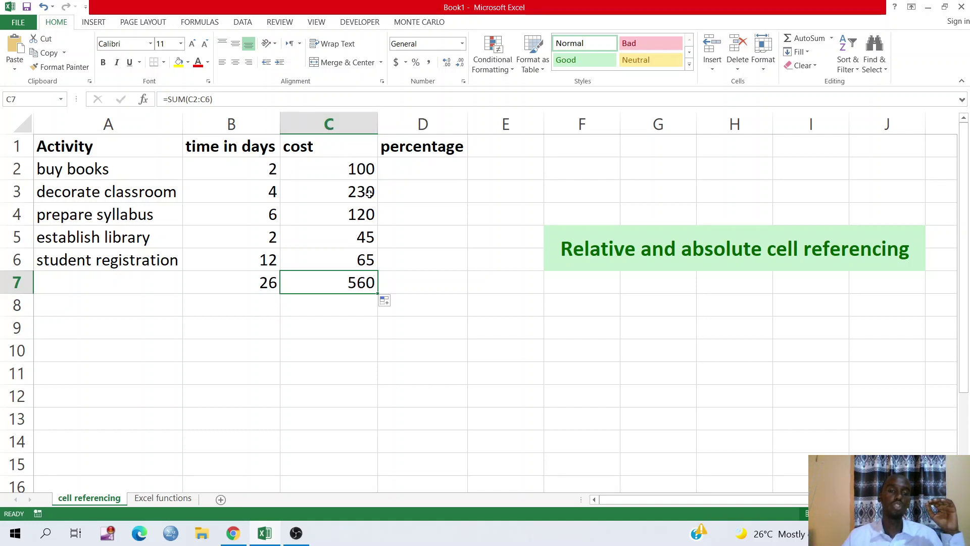
{"action": "left_click", "coordinate": [249, 285]}
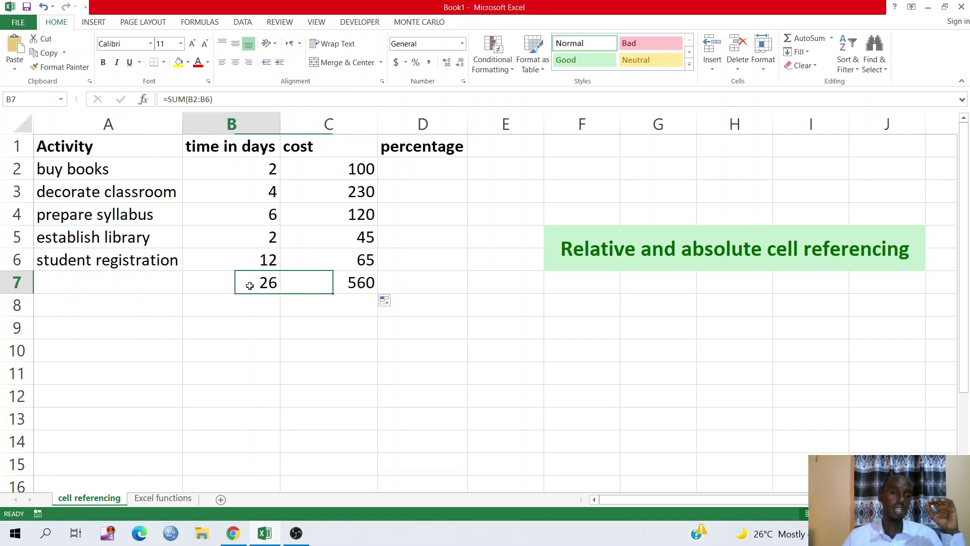
{"action": "left_click", "coordinate": [345, 284]}
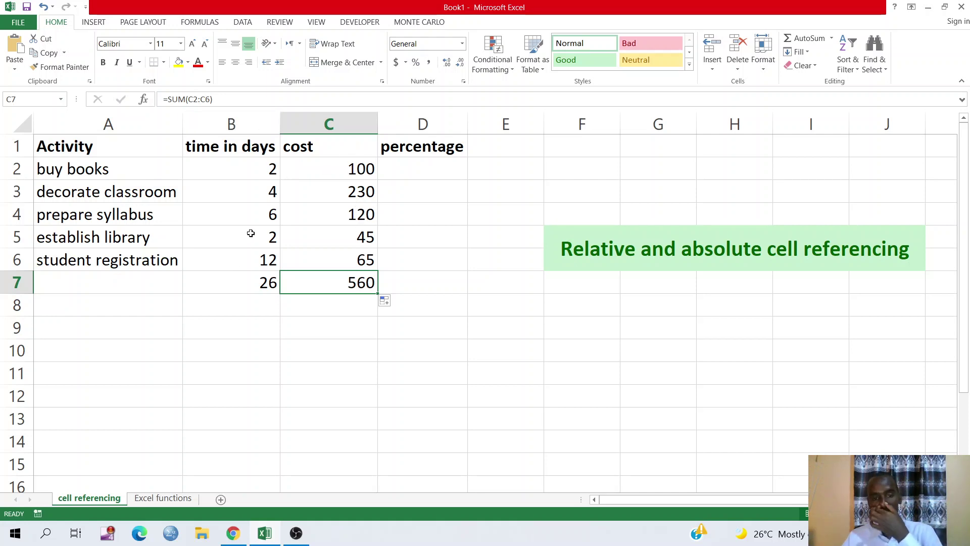
{"action": "left_click", "coordinate": [433, 407]}
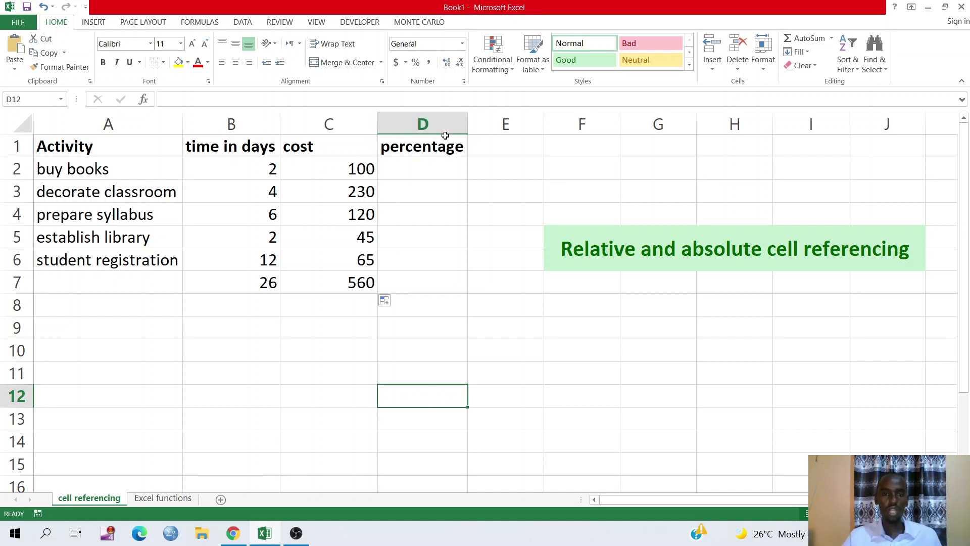
Enter =C2/C7 in D2, showing buy books as 18% of total cost
{"action": "left_click", "coordinate": [443, 171]}
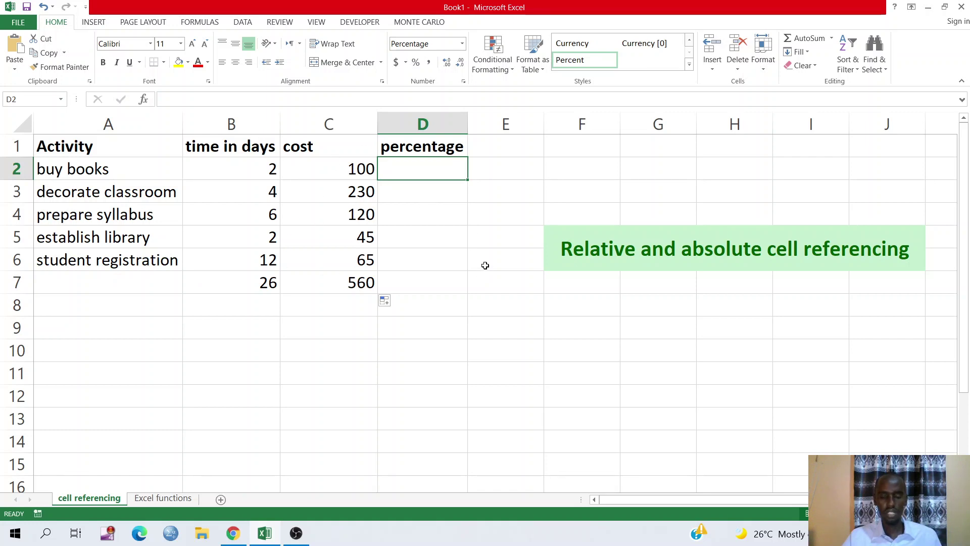
{"action": "type", "text": "="}
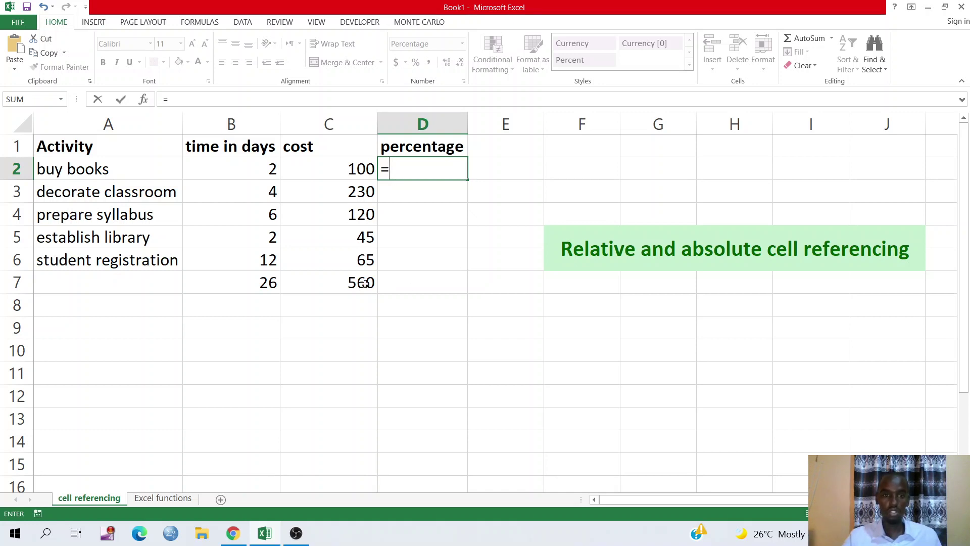
{"action": "left_click", "coordinate": [356, 169]}
{"action": "type", "text": "/"}
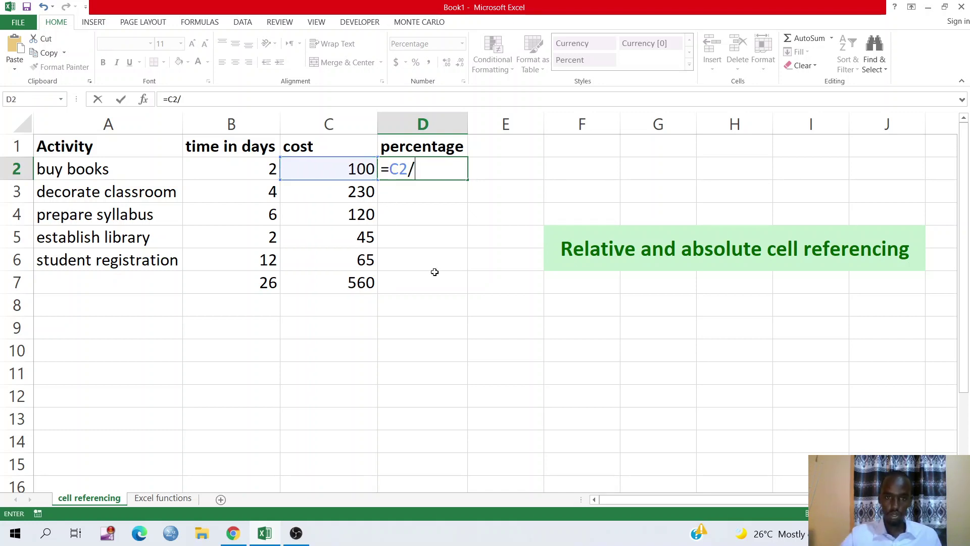
{"action": "left_click", "coordinate": [345, 287]}
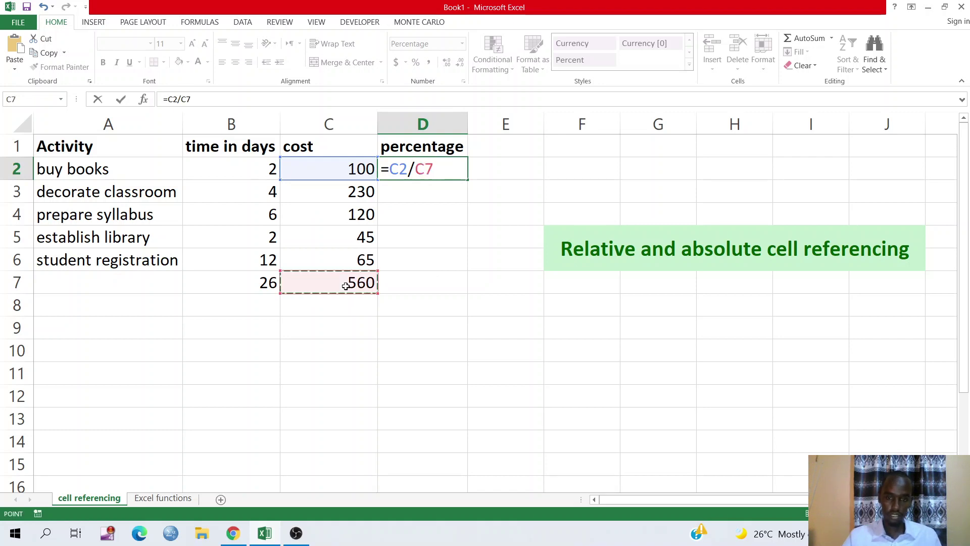
{"action": "key", "text": "Return"}
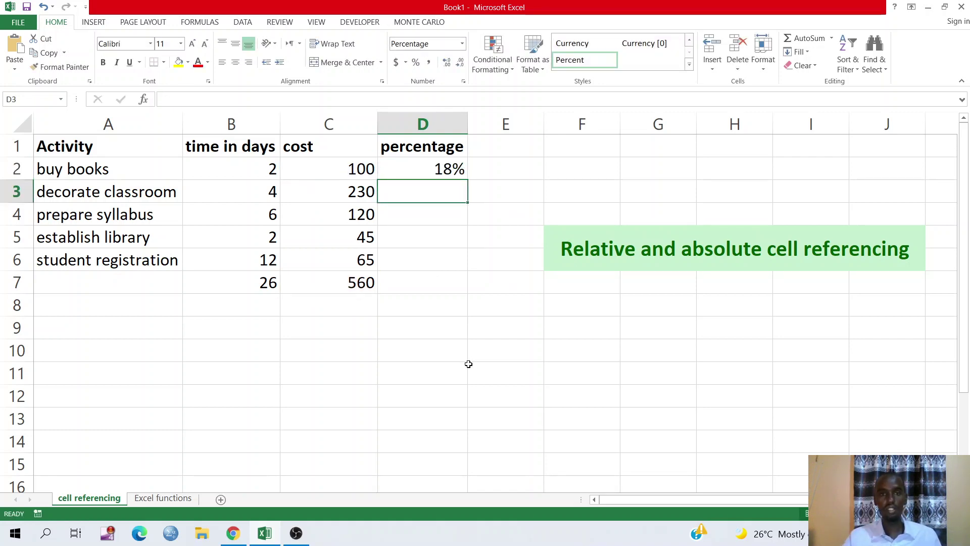
{"action": "left_click", "coordinate": [470, 366]}
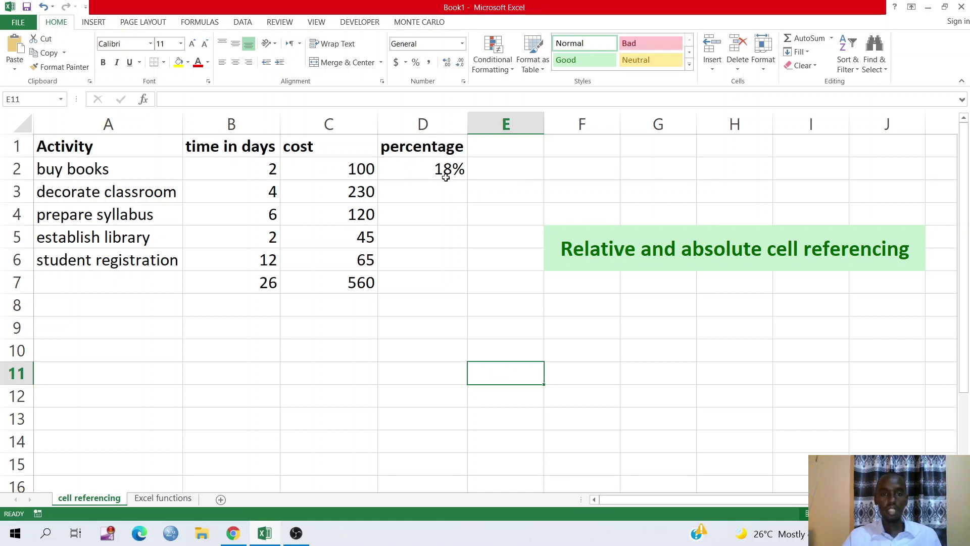
Fill the D2 formula down to D6, producing #DIV/0! errors in D3:D6
{"action": "left_click", "coordinate": [426, 171]}
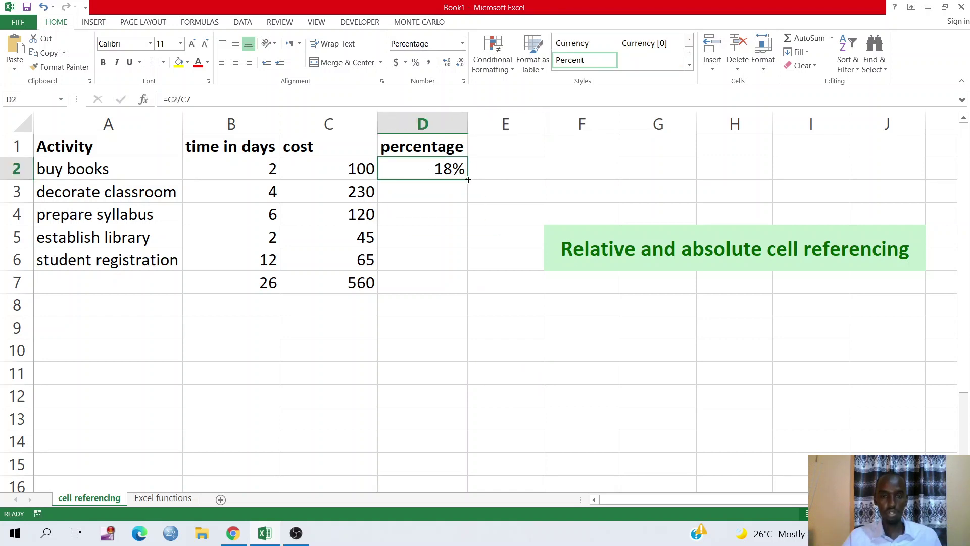
{"action": "left_click_drag", "start_coordinate": [467, 179], "coordinate": [464, 264]}
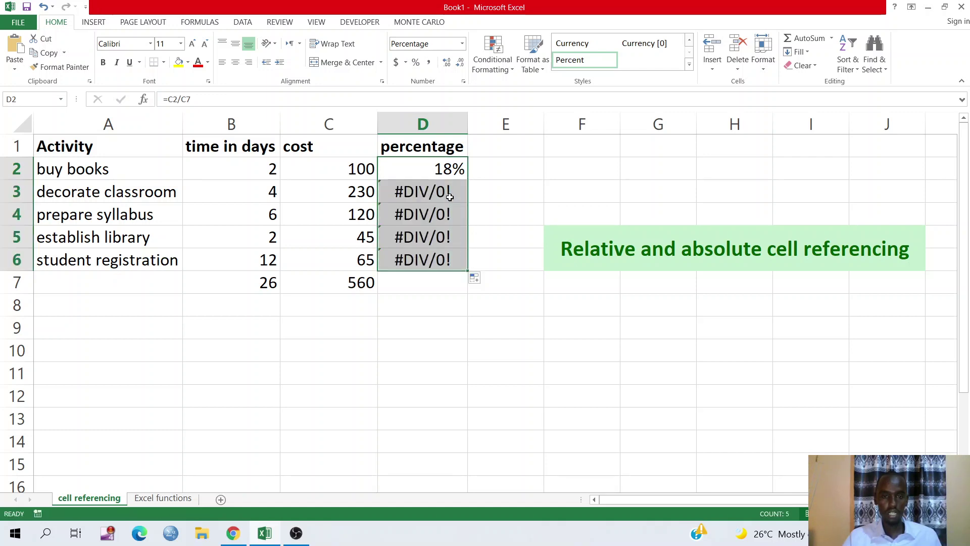
{"action": "left_click", "coordinate": [552, 357]}
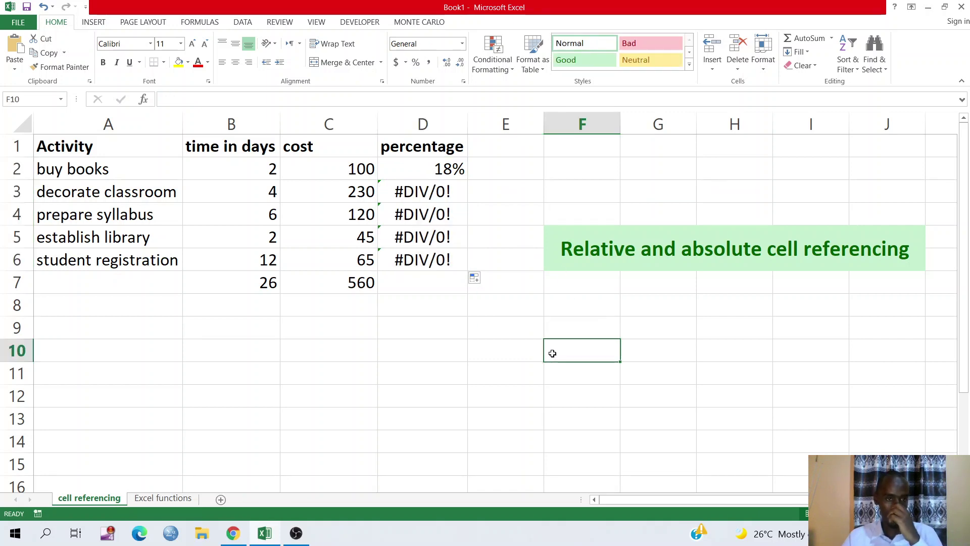
{"action": "left_click", "coordinate": [432, 191]}
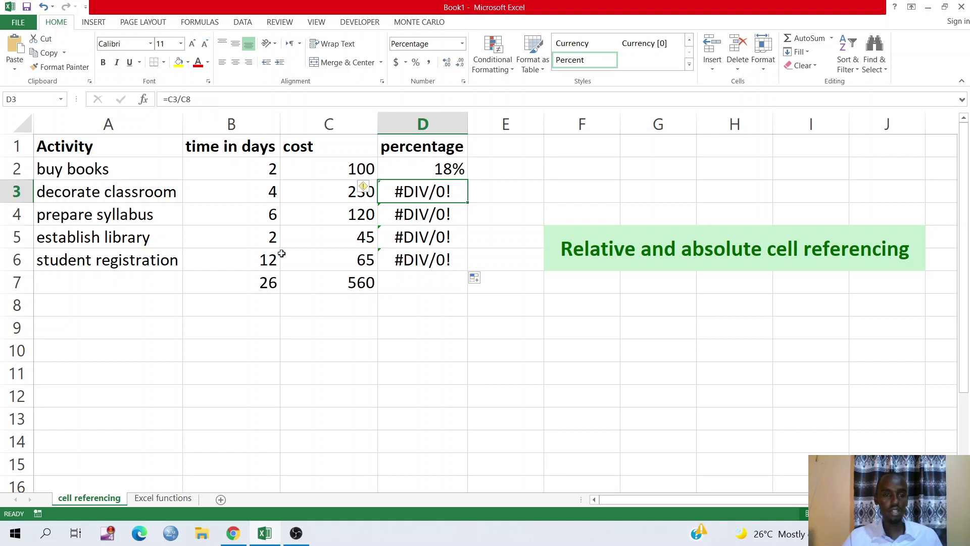
{"action": "left_click", "coordinate": [347, 301]}
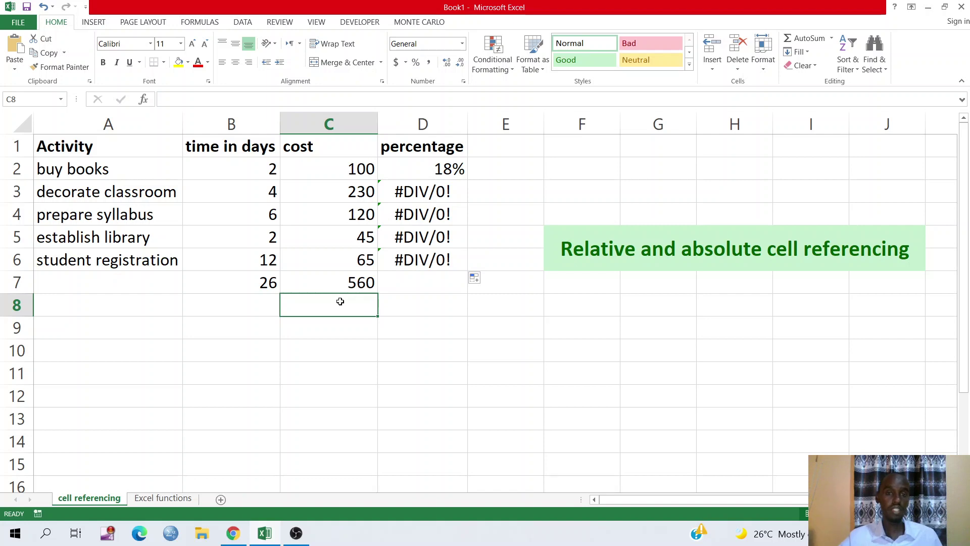
{"action": "left_click", "coordinate": [359, 171]}
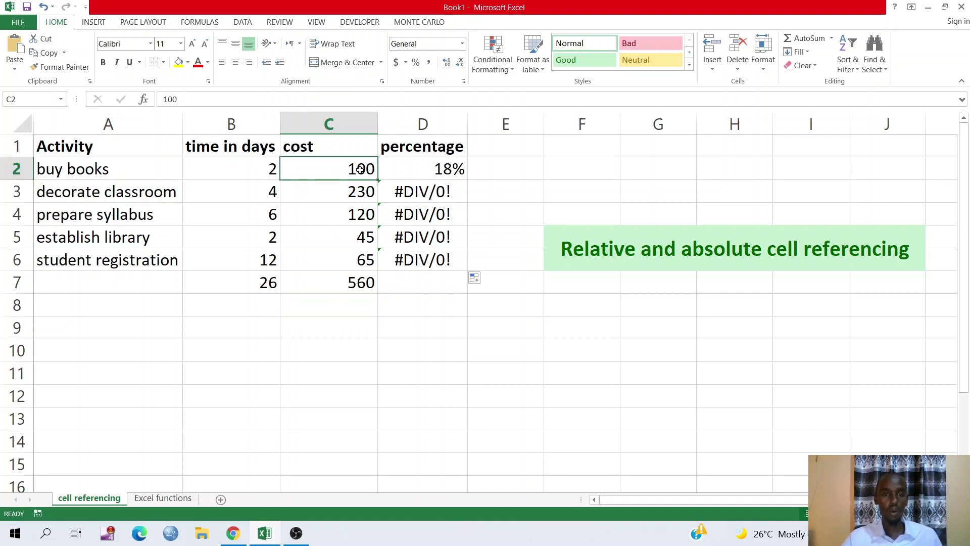
{"action": "left_click", "coordinate": [357, 284]}
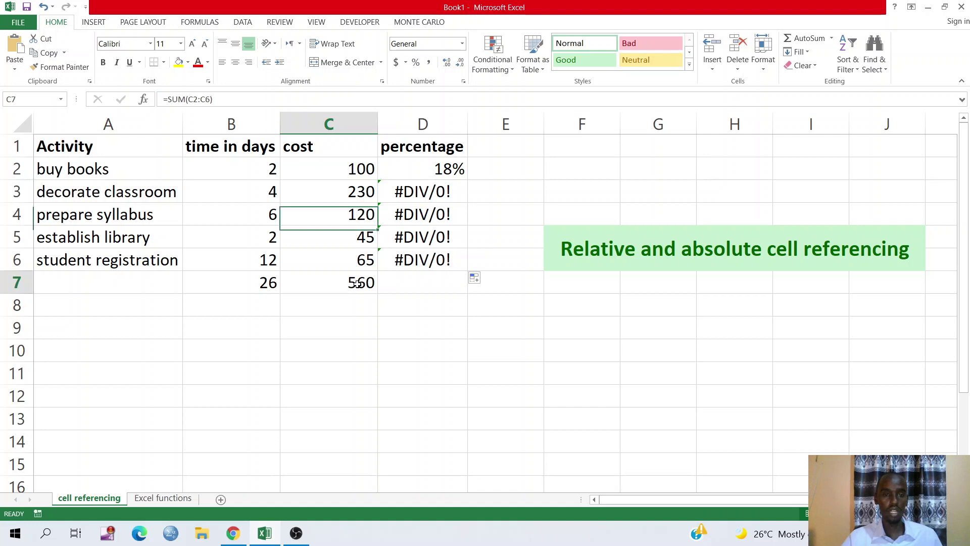
{"action": "left_click", "coordinate": [362, 168]}
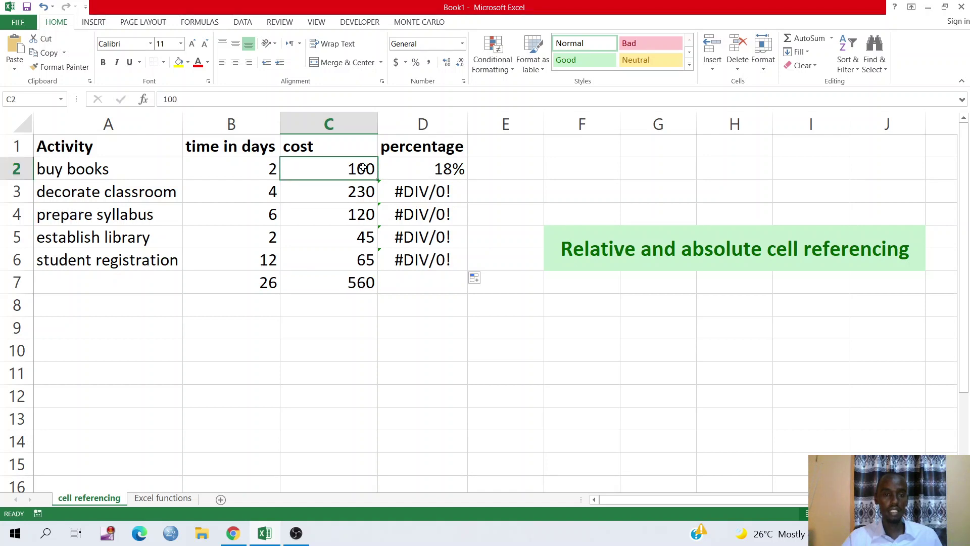
{"action": "left_click", "coordinate": [363, 195]}
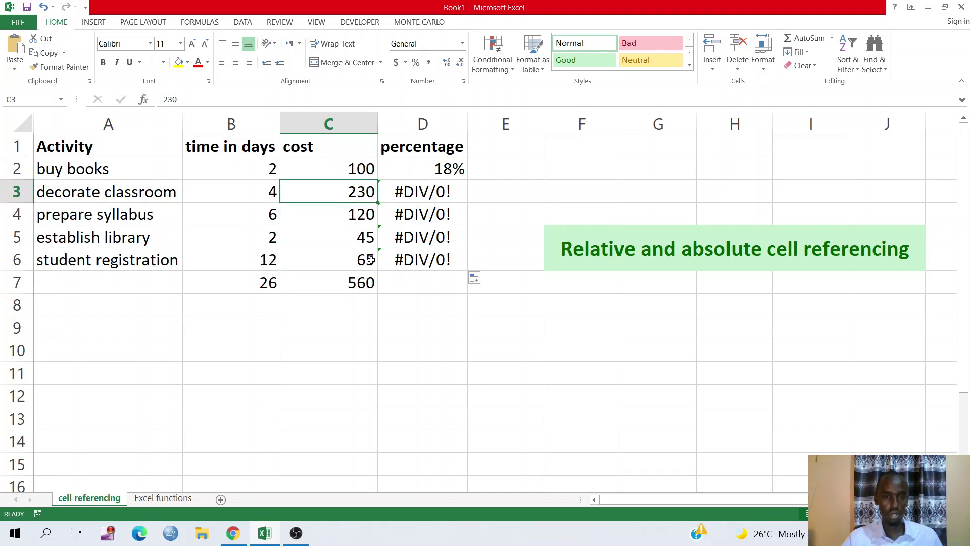
{"action": "left_click", "coordinate": [367, 281]}
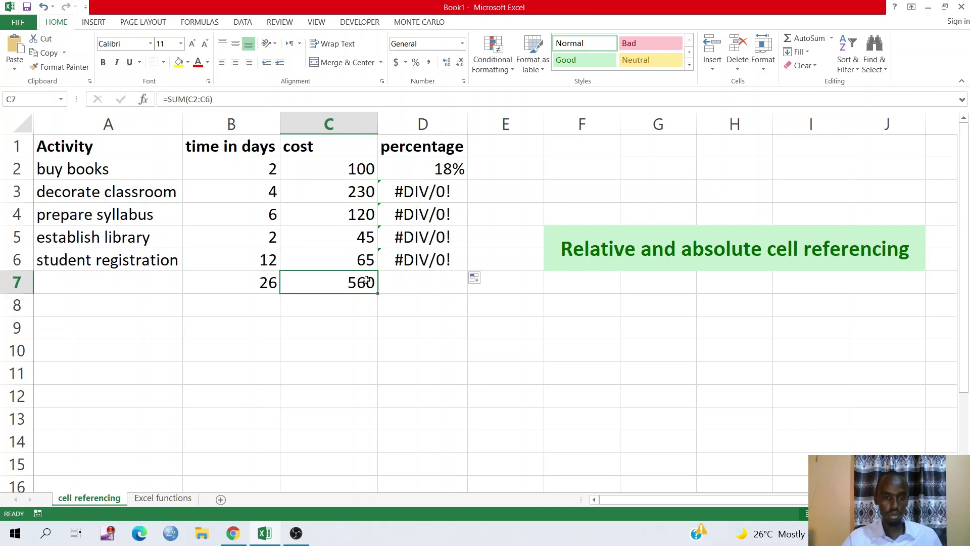
{"action": "left_click", "coordinate": [364, 311]}
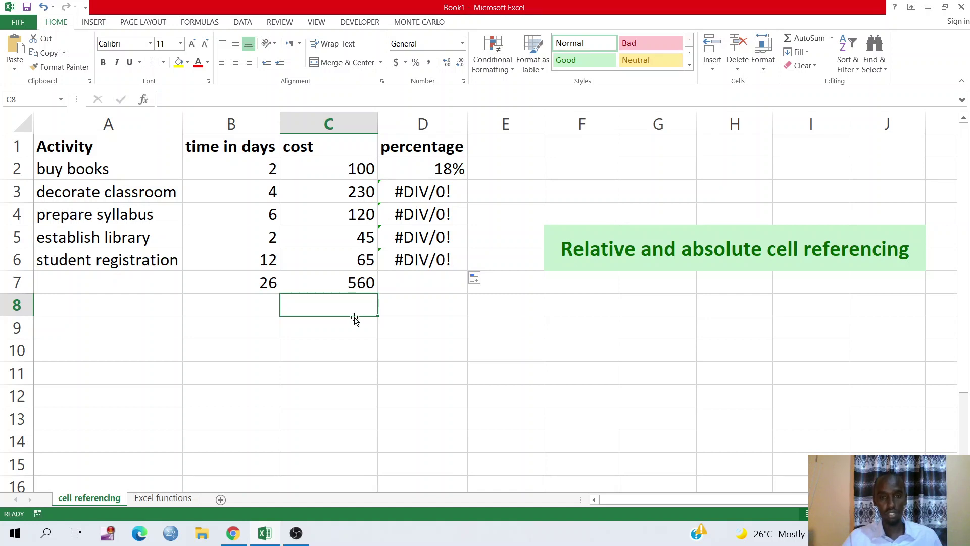
{"action": "left_click", "coordinate": [433, 191]}
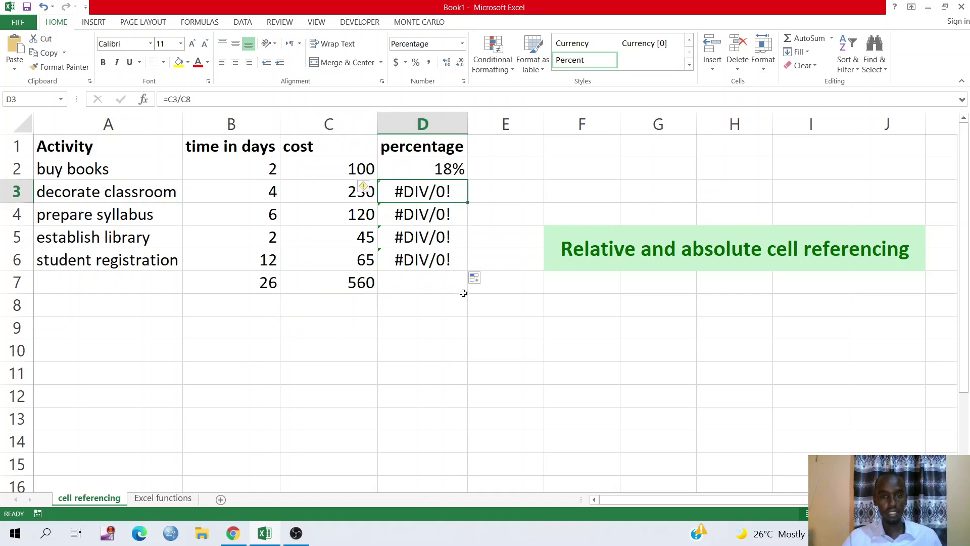
Clear the #DIV/0! errors from D3:D6 and reselect D2
{"action": "left_click_drag", "start_coordinate": [424, 190], "coordinate": [434, 261]}
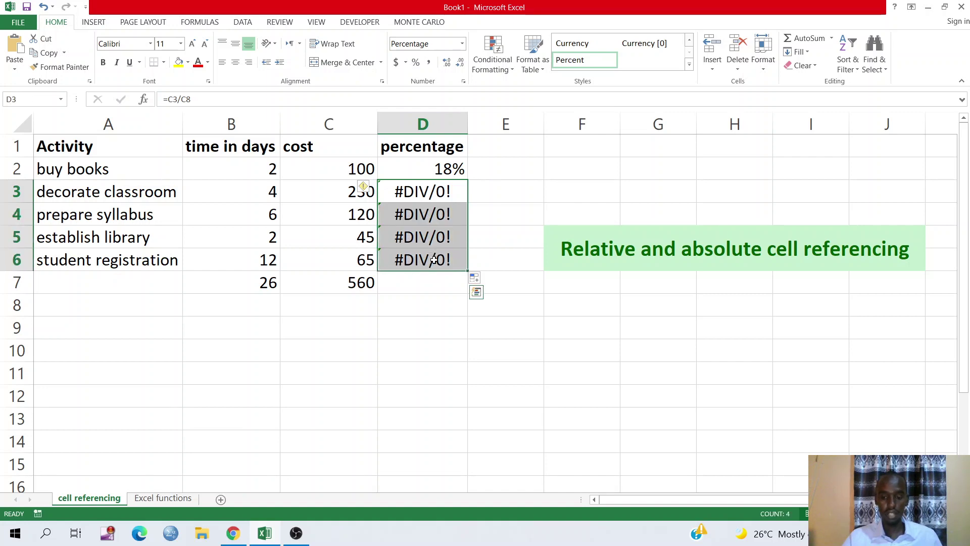
{"action": "key", "text": "Delete"}
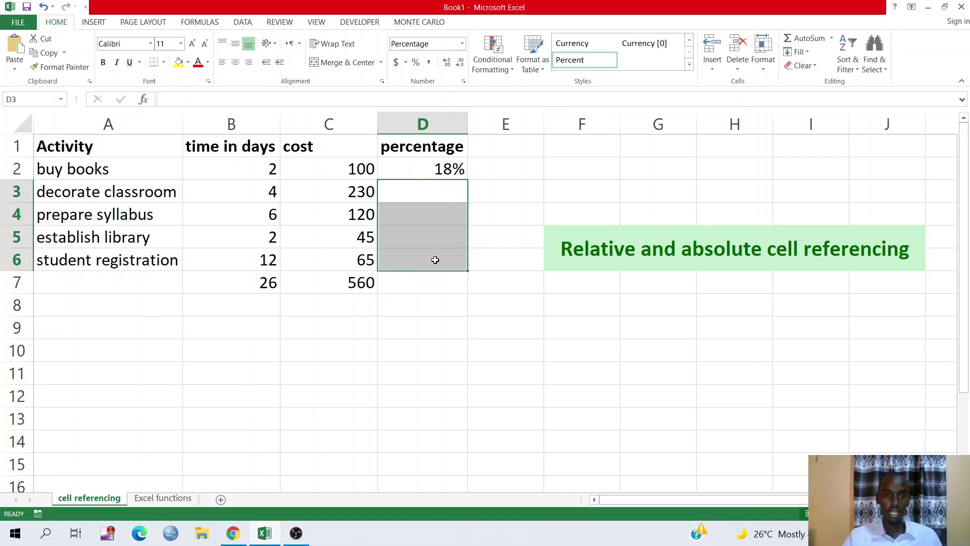
{"action": "left_click", "coordinate": [438, 168]}
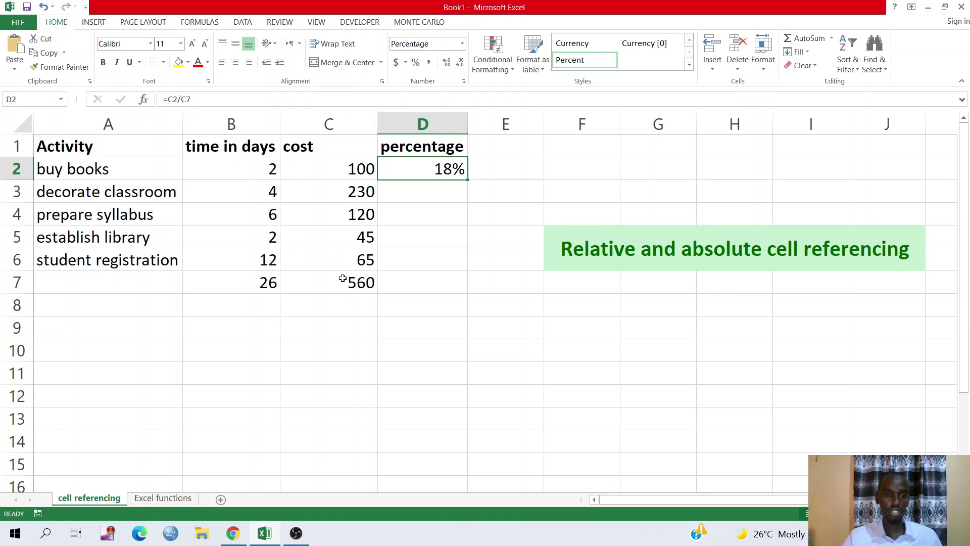
Change the D2 formula to =C2/$C$7, making the cost total an absolute reference
{"action": "left_click", "coordinate": [184, 99]}
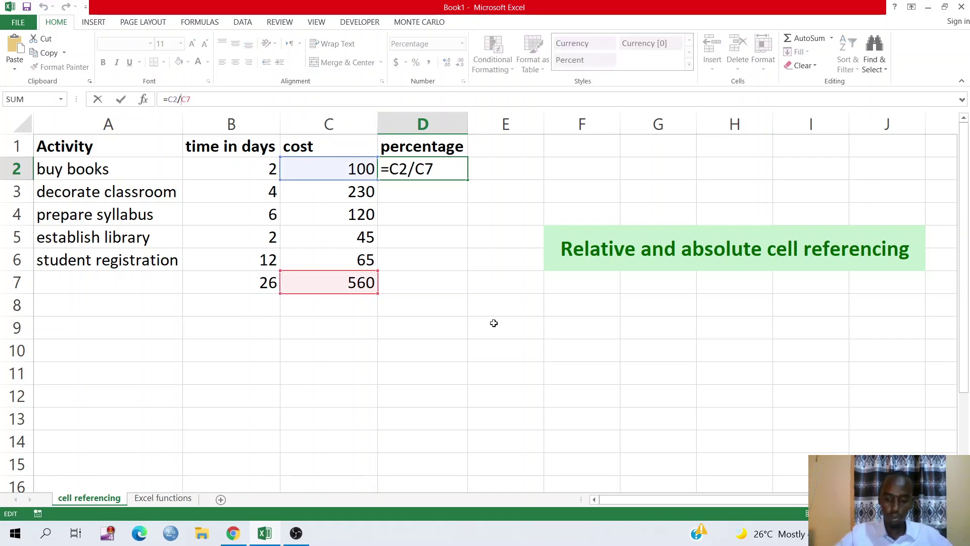
{"action": "type", "text": "$"}
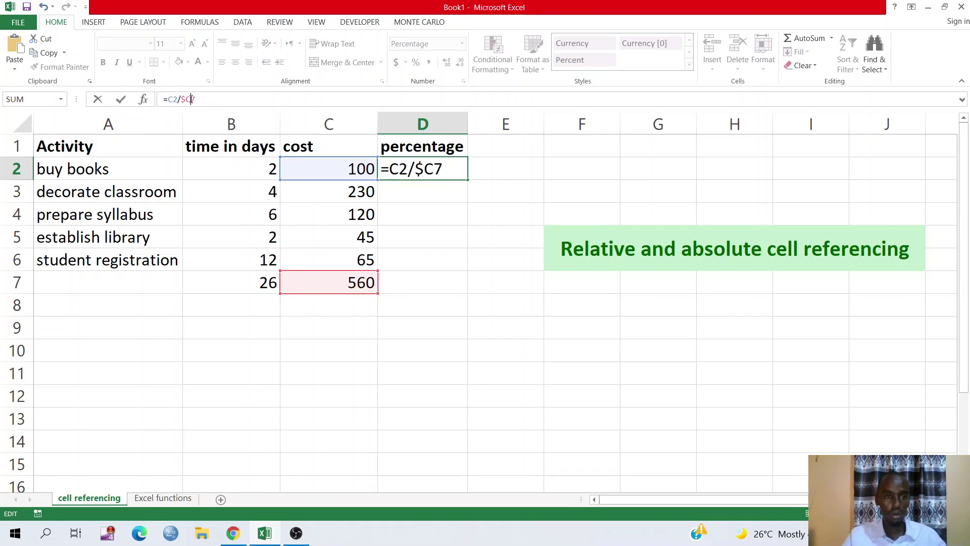
{"action": "left_click", "coordinate": [191, 99]}
{"action": "type", "text": "$"}
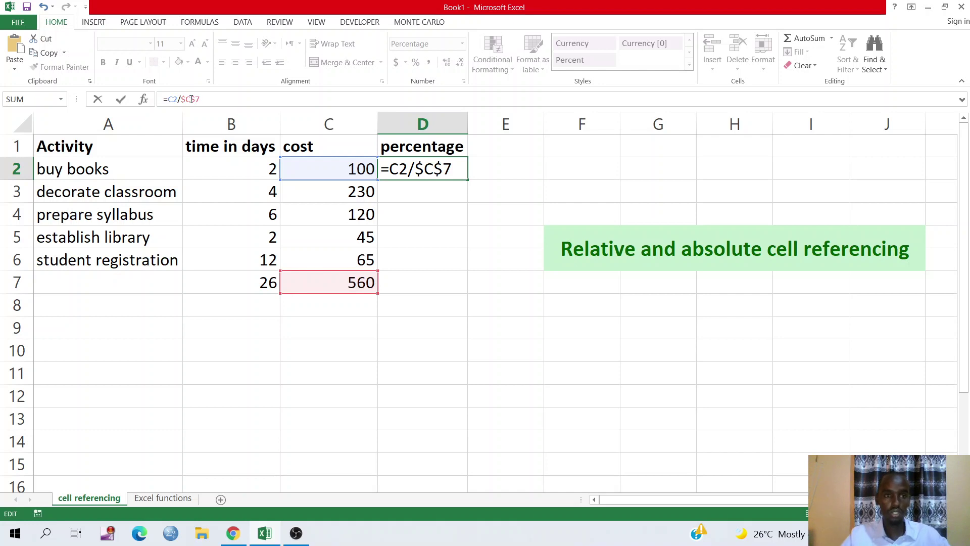
{"action": "left_click", "coordinate": [491, 376]}
{"action": "left_click", "coordinate": [457, 172]}
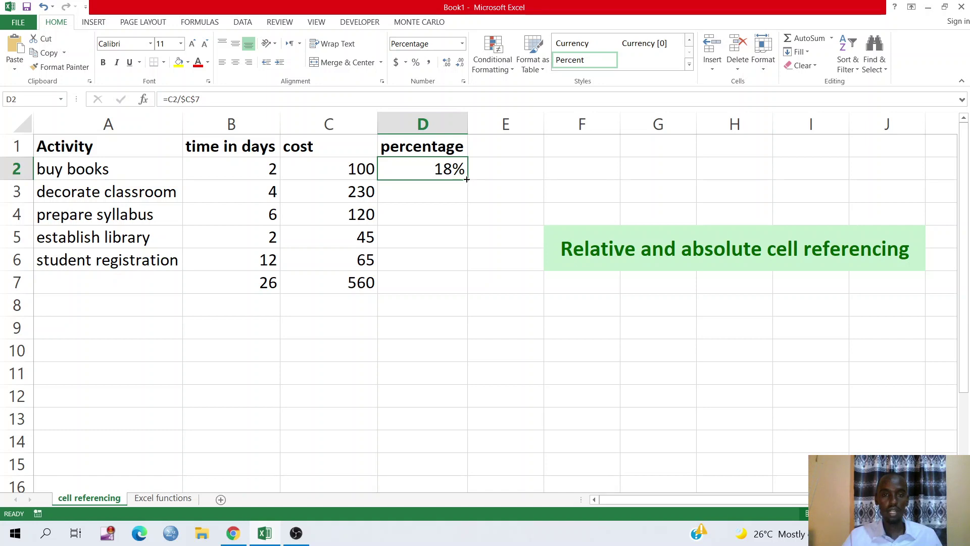
Fill D2 down to D6 for 41%, 21%, 8%, 12%, and verify D3 reads =C3/$C$7
{"action": "left_click_drag", "start_coordinate": [466, 179], "coordinate": [459, 263]}
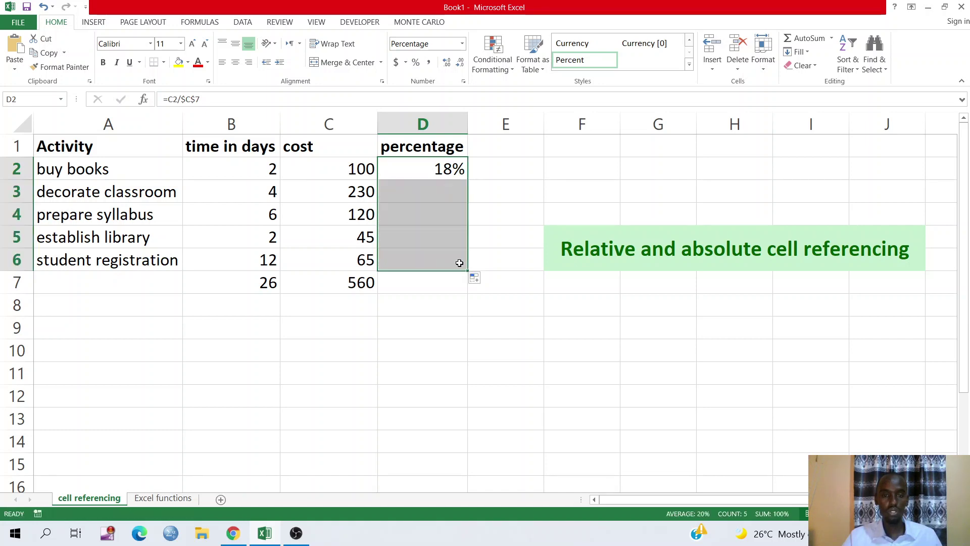
{"action": "left_click", "coordinate": [617, 396]}
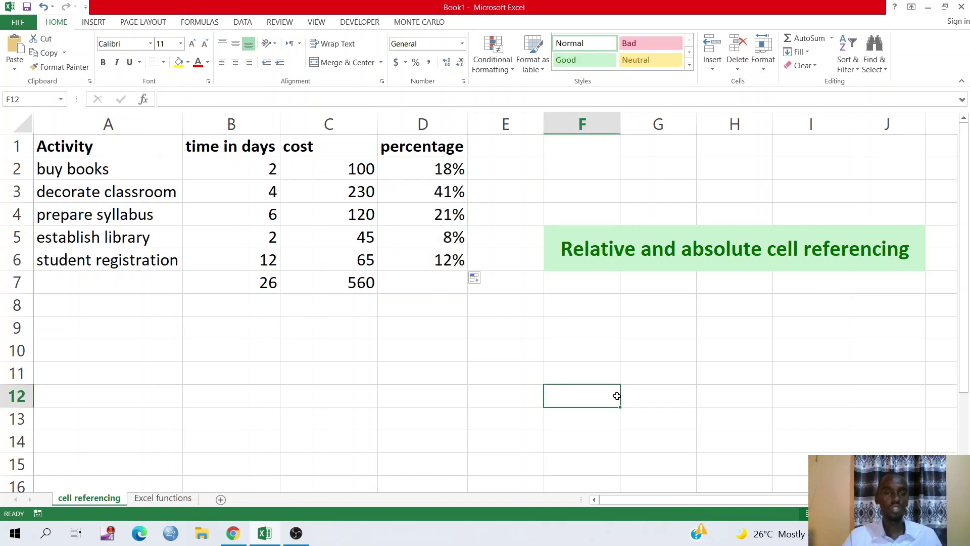
{"action": "left_click", "coordinate": [442, 195]}
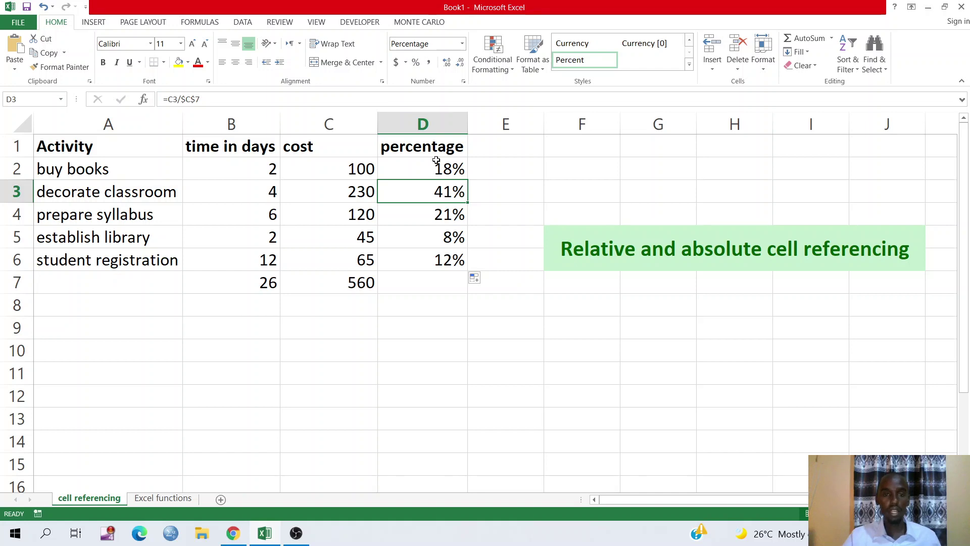